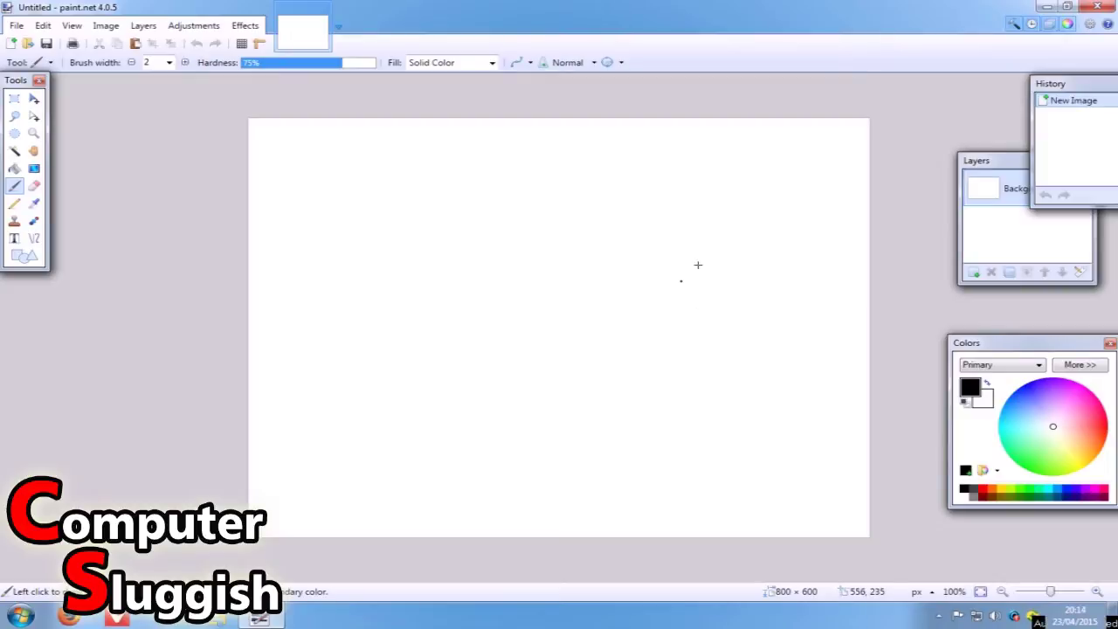
Step: Rearrange the Layers and History panels, docking Layers beneath History
{"action": "left_click_drag", "start_coordinate": [985, 154], "coordinate": [993, 188]}
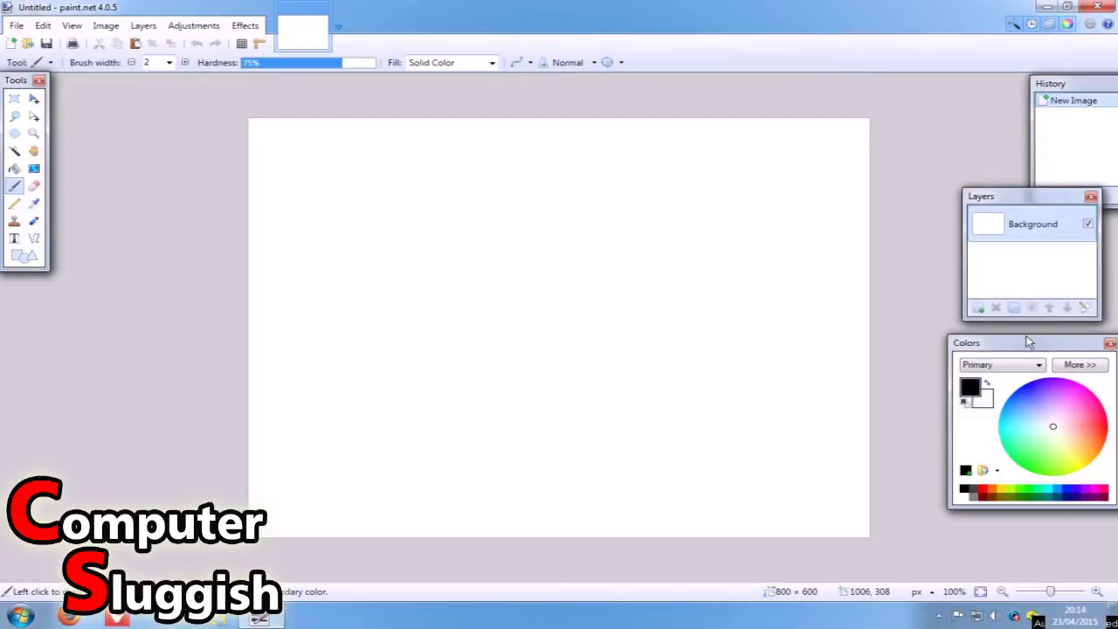
{"action": "left_click_drag", "start_coordinate": [1026, 337], "coordinate": [1004, 406]}
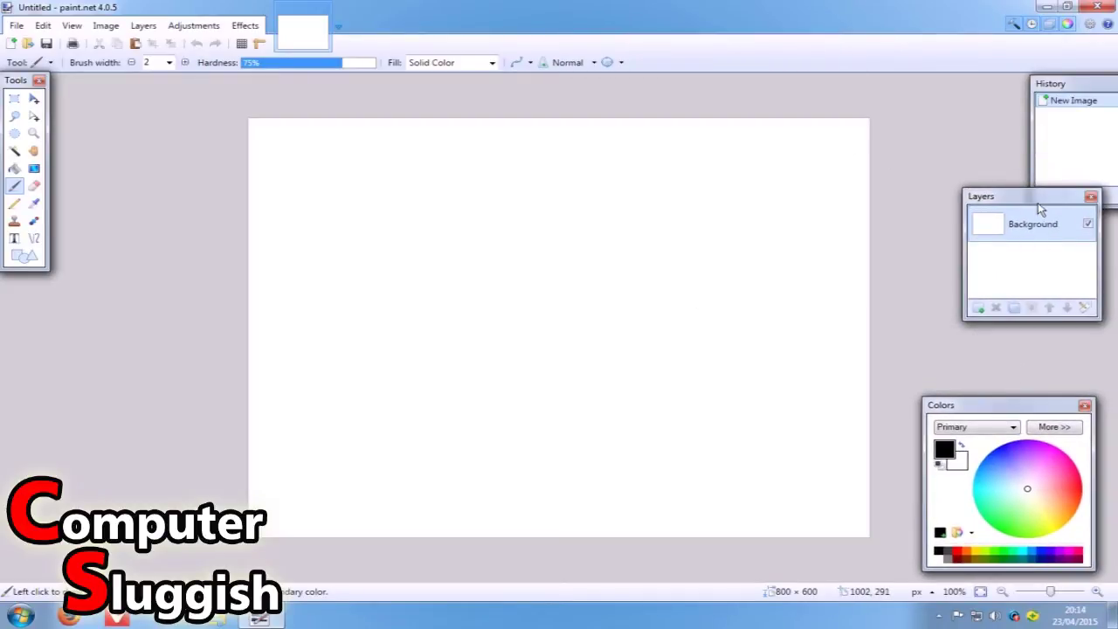
{"action": "left_click_drag", "start_coordinate": [1038, 203], "coordinate": [1037, 265]}
{"action": "left_click_drag", "start_coordinate": [1087, 87], "coordinate": [1029, 89]}
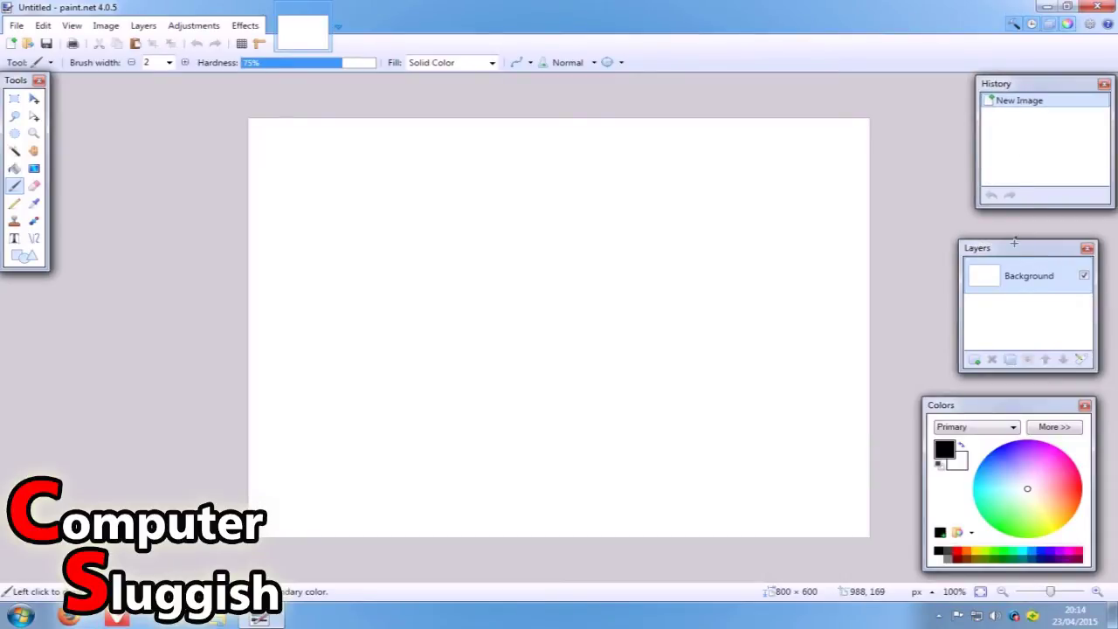
{"action": "left_click_drag", "start_coordinate": [1016, 251], "coordinate": [1035, 232]}
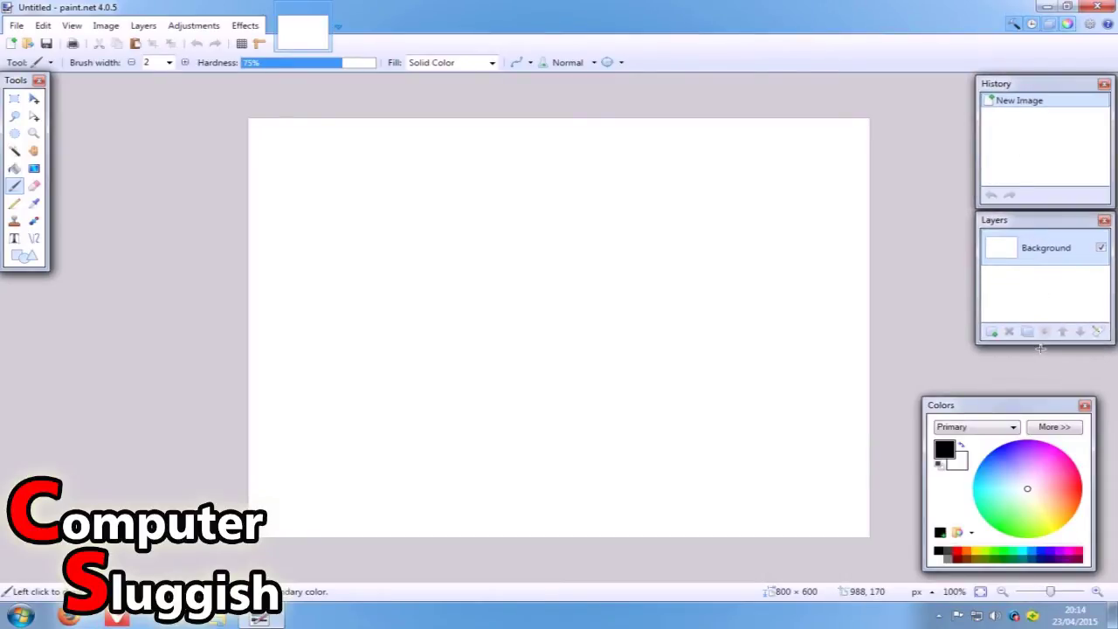
Step: Move the Colors panel to the left, make the Layers panel taller, and minimize paint.net
{"action": "left_click_drag", "start_coordinate": [997, 409], "coordinate": [74, 417]}
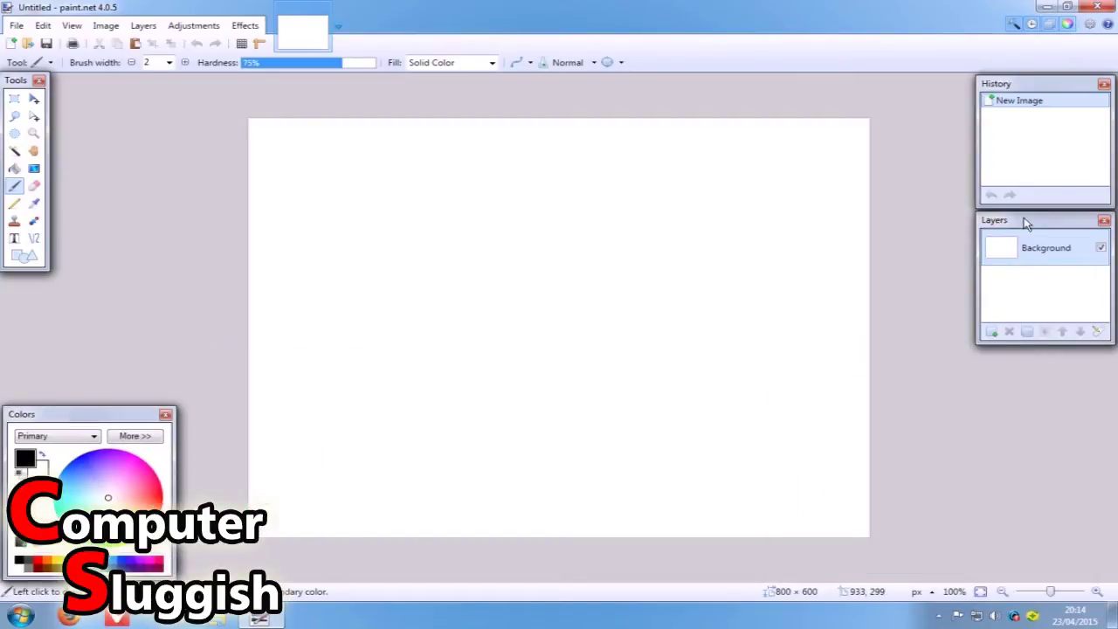
{"action": "left_click_drag", "start_coordinate": [1026, 223], "coordinate": [1024, 238]}
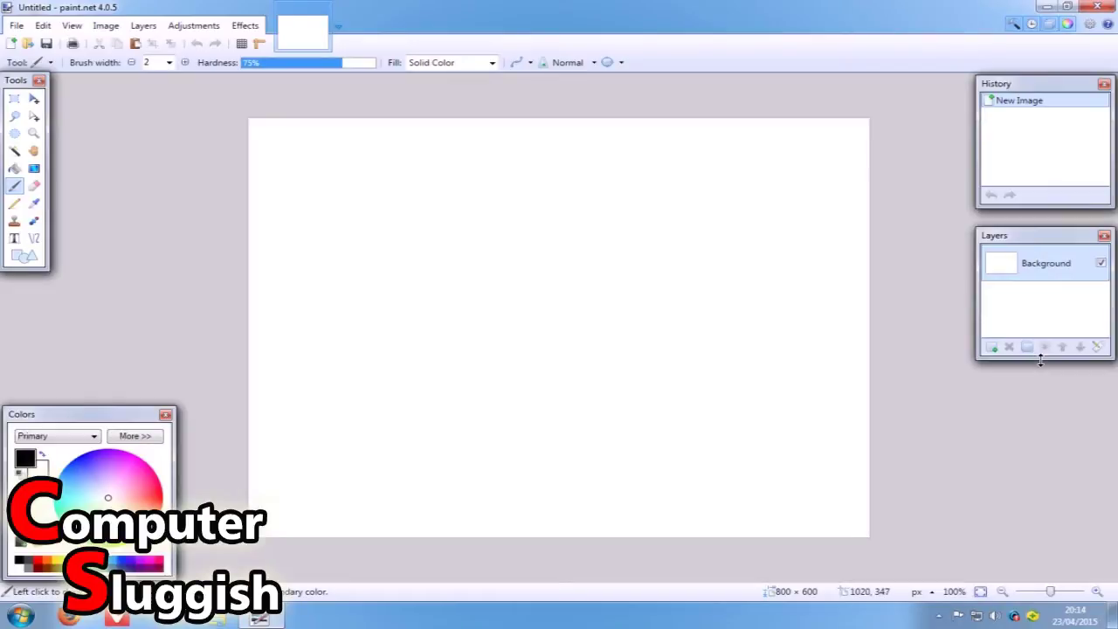
{"action": "left_click_drag", "start_coordinate": [1040, 359], "coordinate": [1039, 454]}
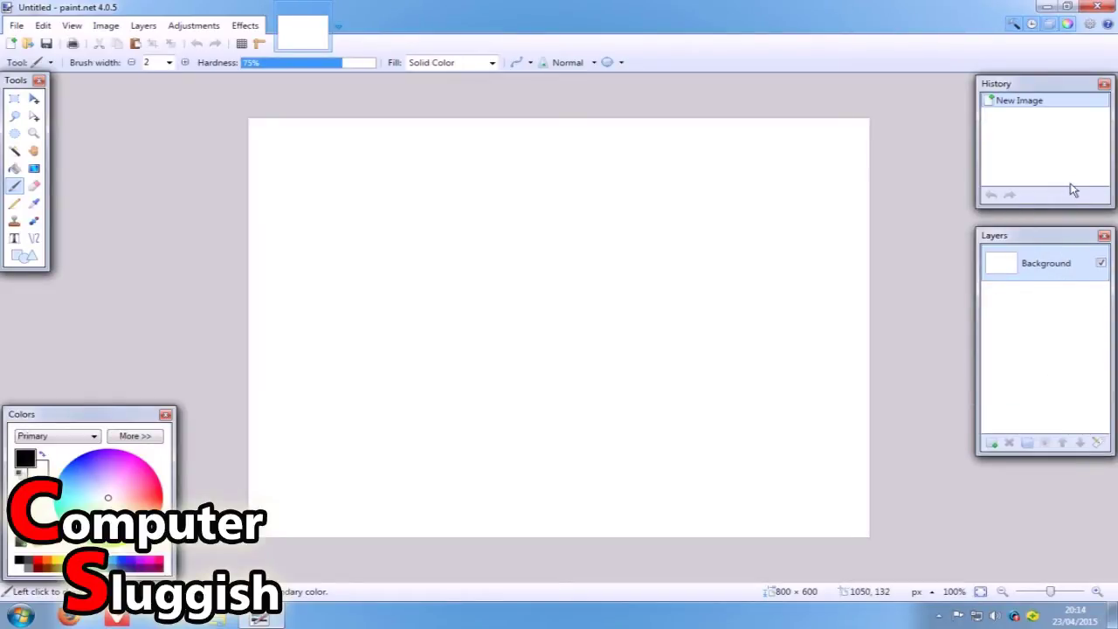
{"action": "left_click", "coordinate": [1047, 6]}
Step: Open the Battlefield 4 soldier image from the desktop in paint.net
{"action": "right_click", "coordinate": [45, 102]}
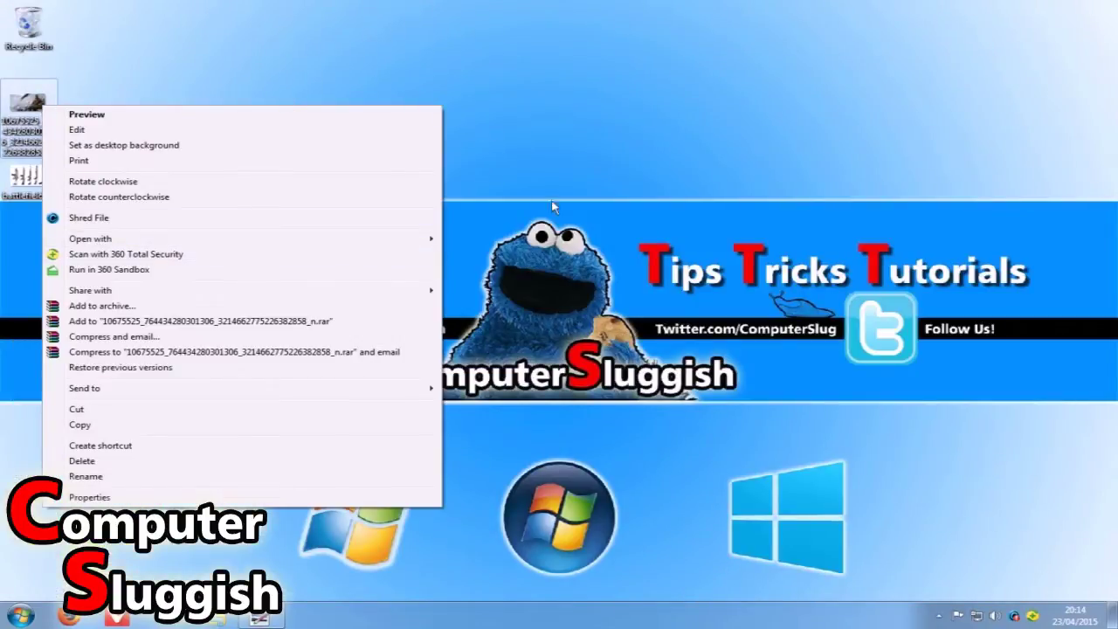
{"action": "mouse_move", "coordinate": [379, 238]}
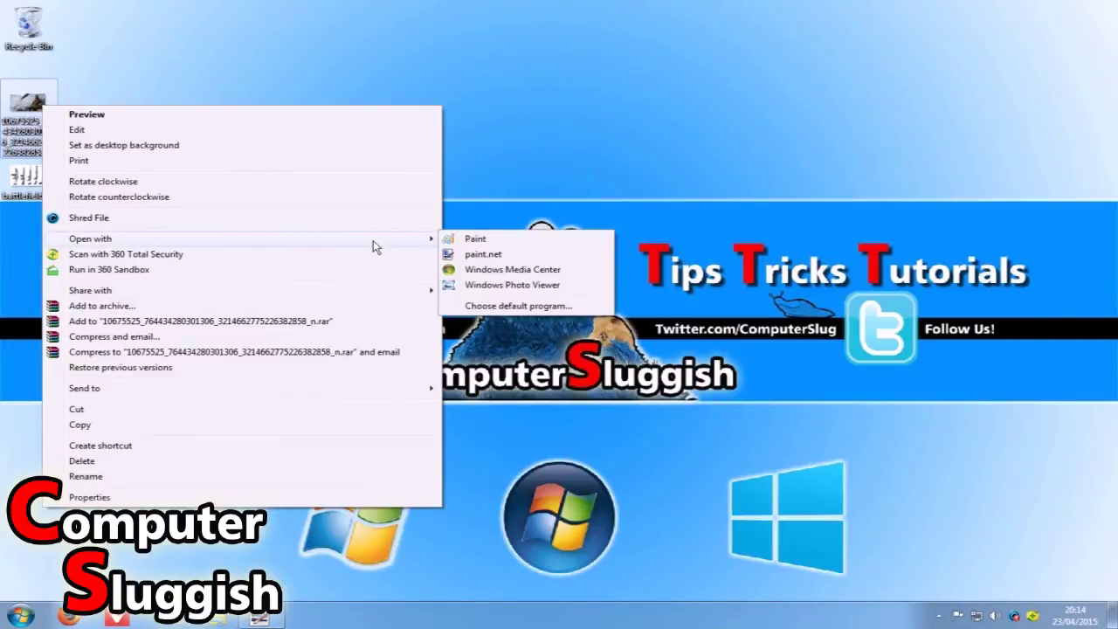
{"action": "left_click", "coordinate": [507, 255]}
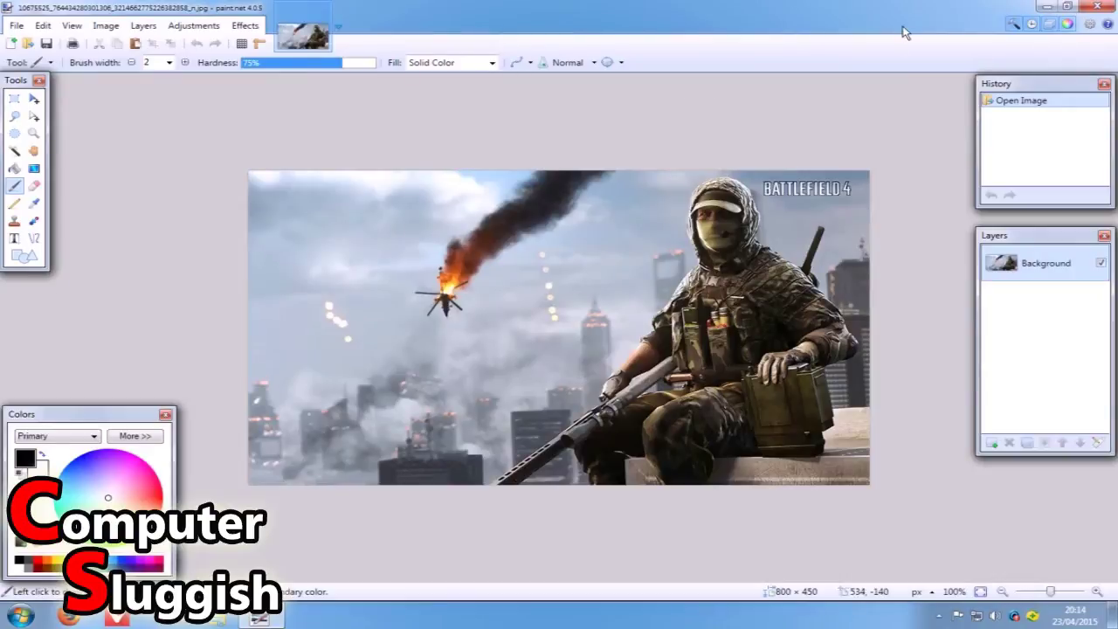
Step: Open the battlefield-4-weapons-and-unlocks image from the desktop in paint.net too
{"action": "left_click", "coordinate": [1048, 6]}
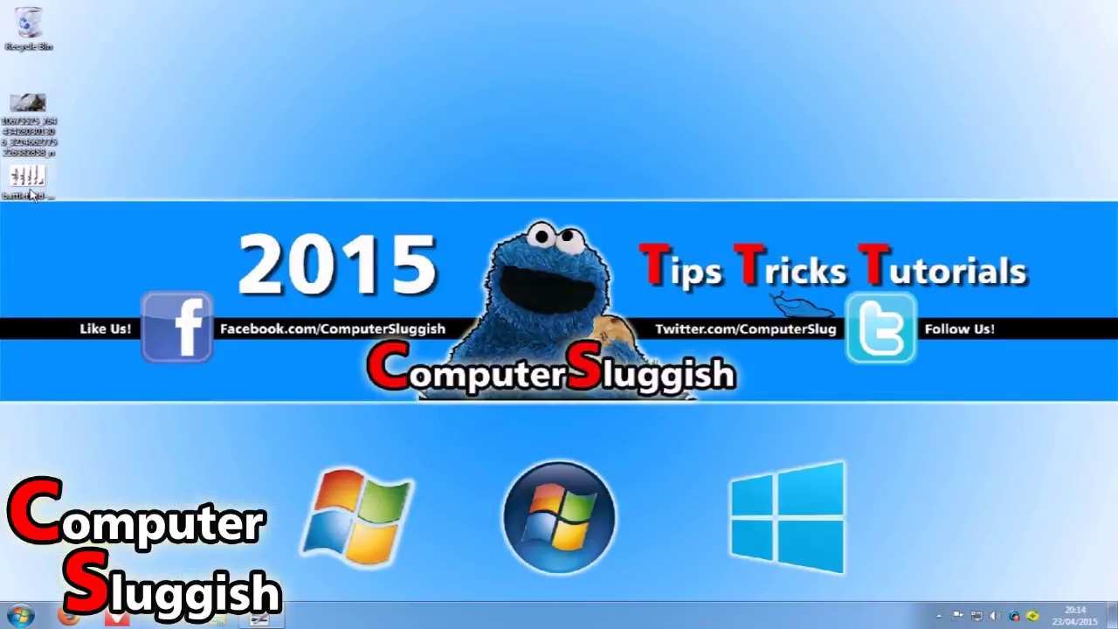
{"action": "right_click", "coordinate": [29, 191]}
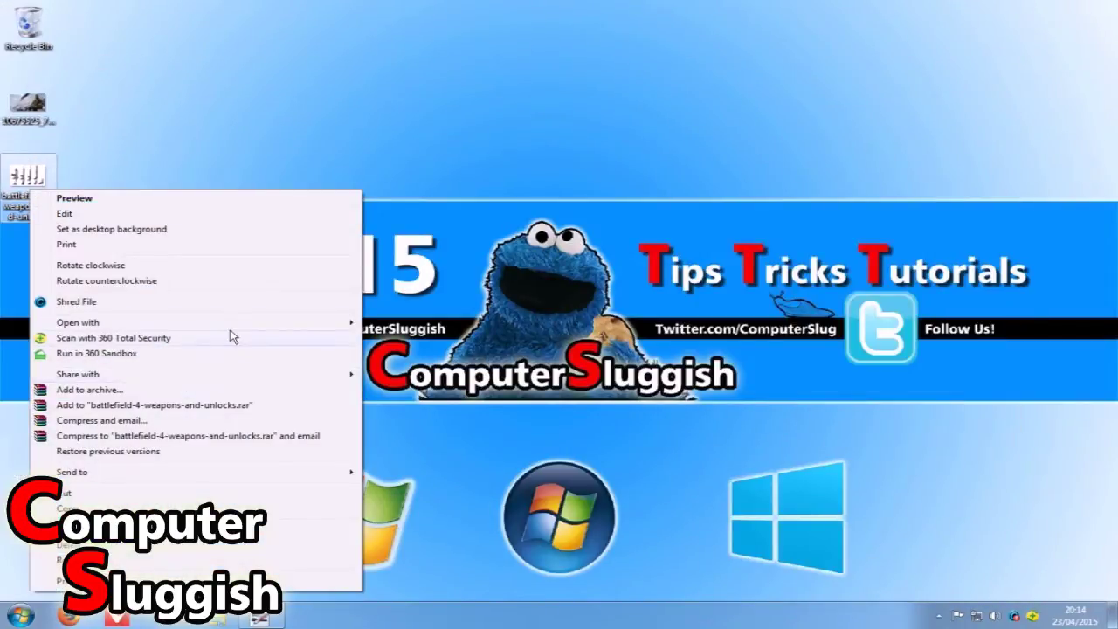
{"action": "mouse_move", "coordinate": [250, 325]}
{"action": "left_click", "coordinate": [391, 339]}
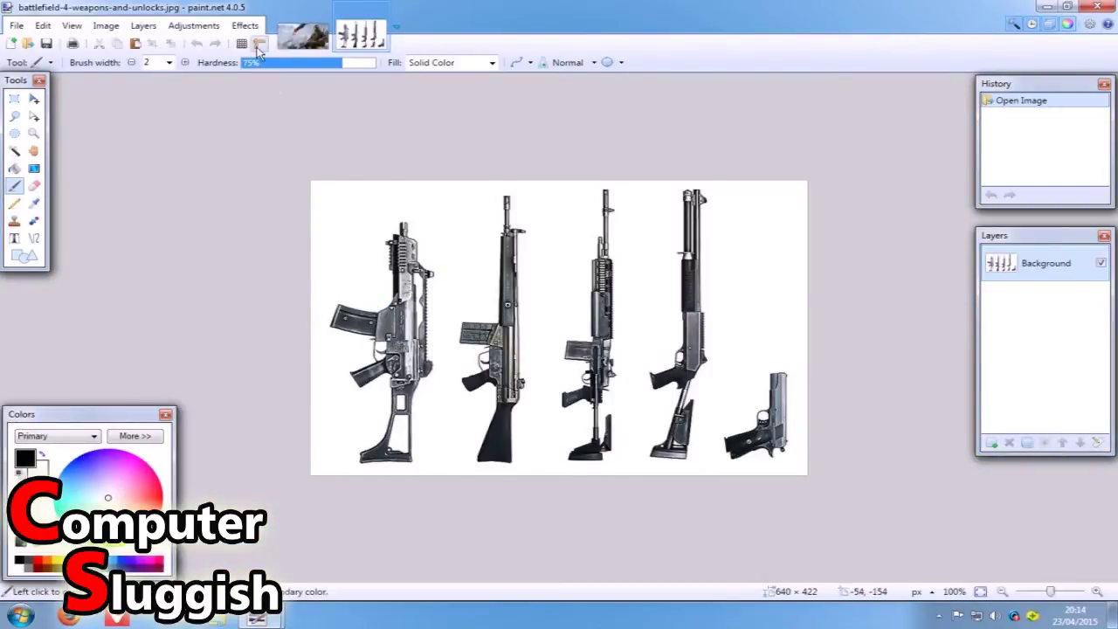
Step: Return to the soldier image and use the Text tool with white as the primary colour
{"action": "left_click", "coordinate": [303, 35]}
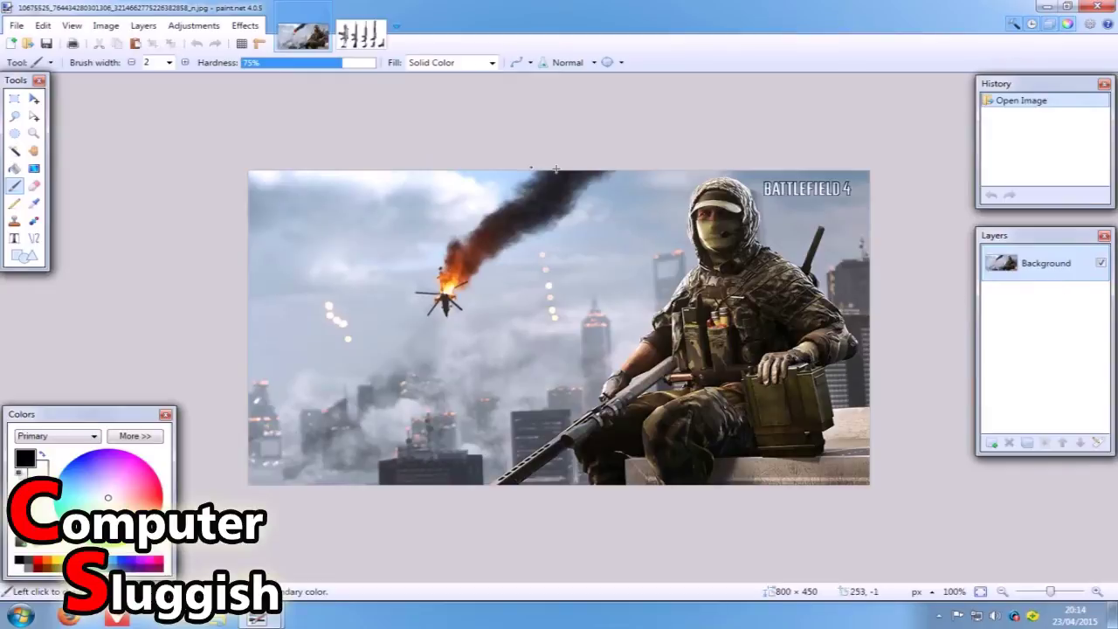
{"action": "left_click", "coordinate": [15, 239]}
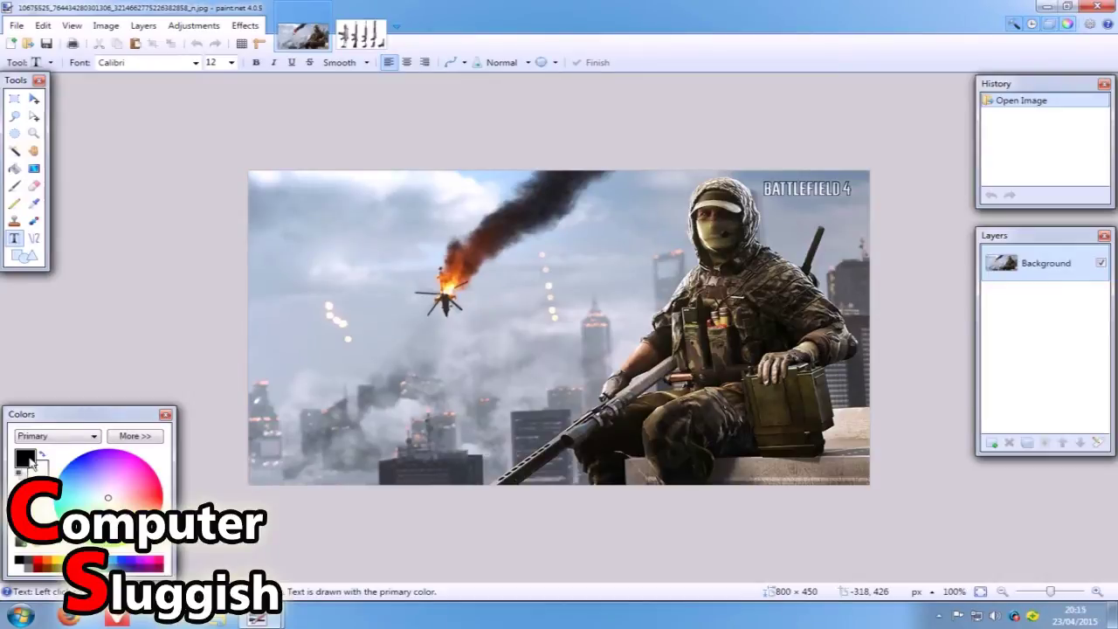
{"action": "left_click", "coordinate": [20, 566]}
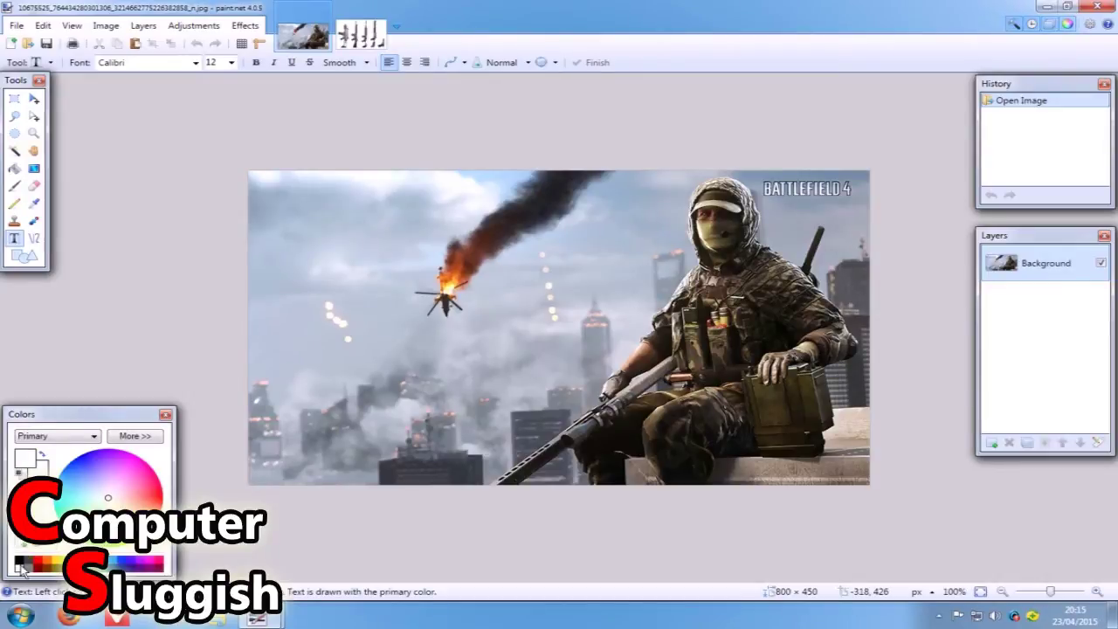
Step: Type 'ComputerSluggish' with 'Tutorial' on a second line near the image's top left
{"action": "left_click", "coordinate": [293, 219]}
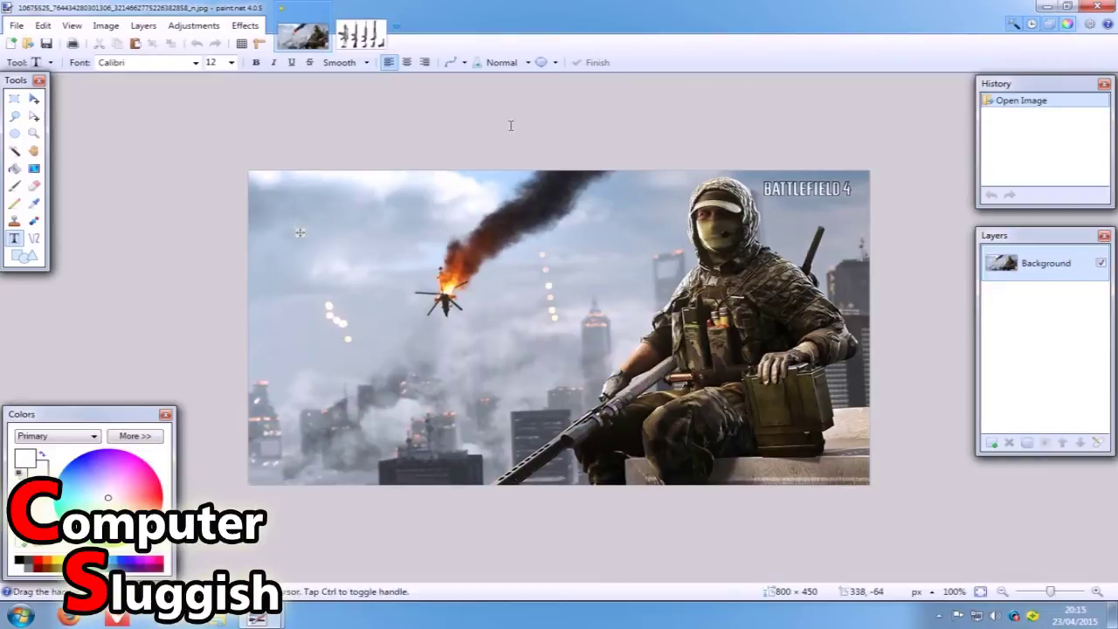
{"action": "type", "text": "Compu"}
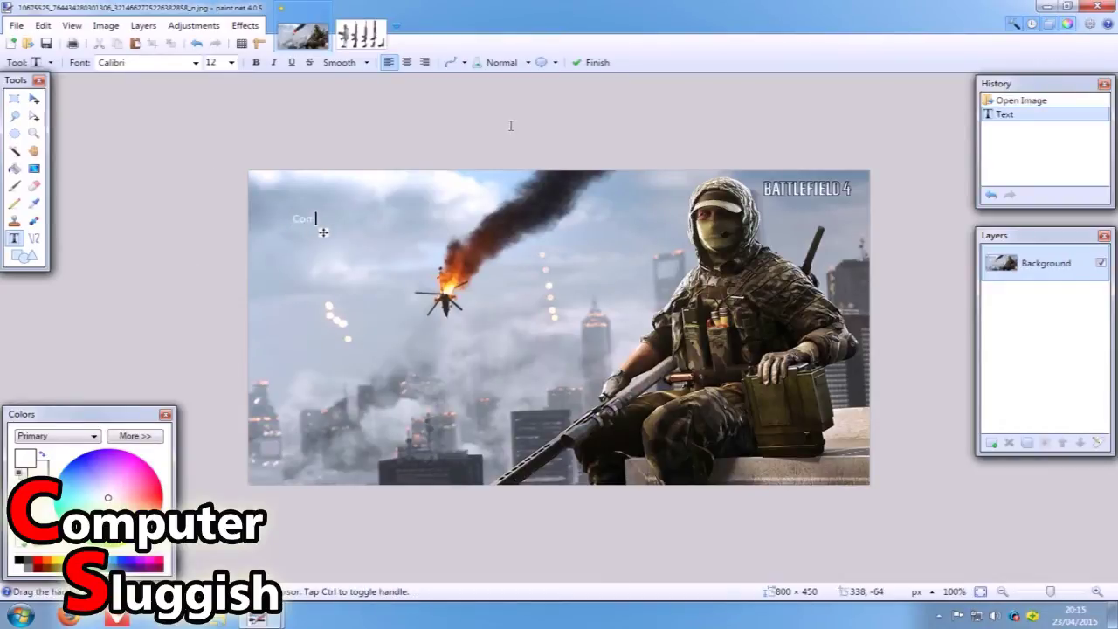
{"action": "type", "text": "terSluggish"}
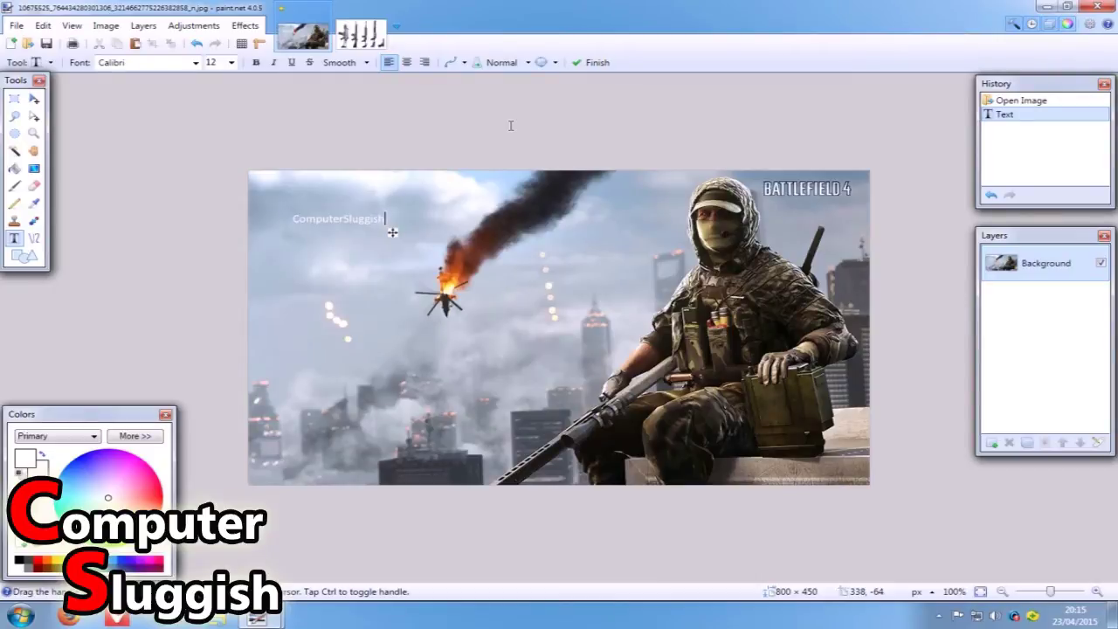
{"action": "key", "text": "Return"}
{"action": "type", "text": "Tutoria"}
{"action": "key", "text": "BackSpace"}
{"action": "left_click", "coordinate": [231, 62]}
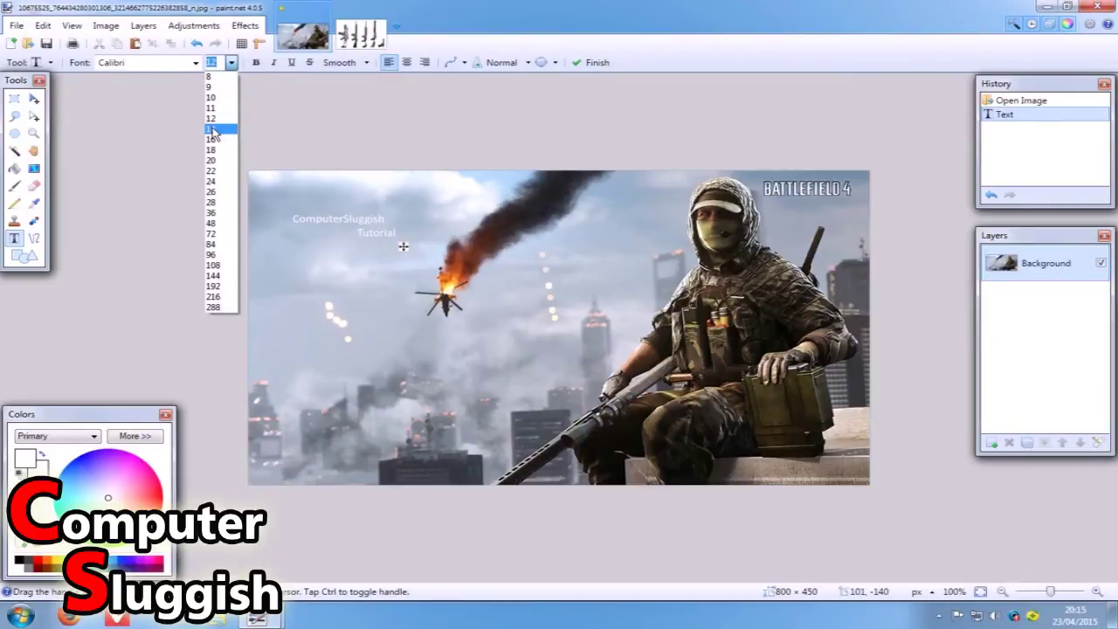
Step: Enlarge the two-line text to size 36 and make it bold
{"action": "left_click", "coordinate": [218, 133]}
{"action": "scroll", "coordinate": [219, 63], "scroll_direction": "down", "scroll_amount": 2}
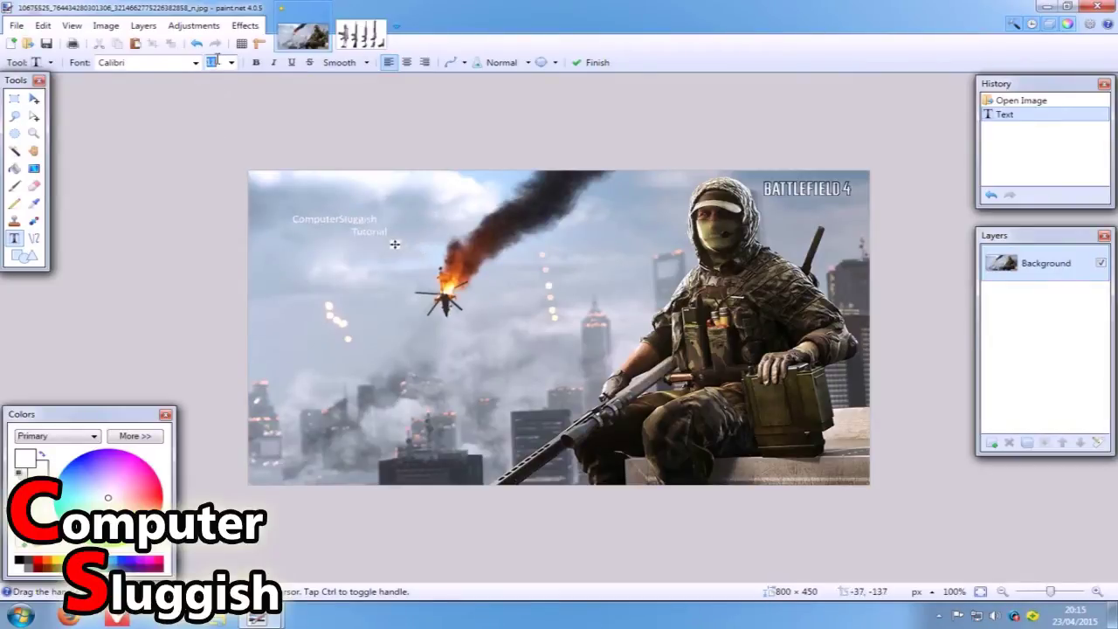
{"action": "scroll", "coordinate": [218, 63], "scroll_direction": "down", "scroll_amount": 6}
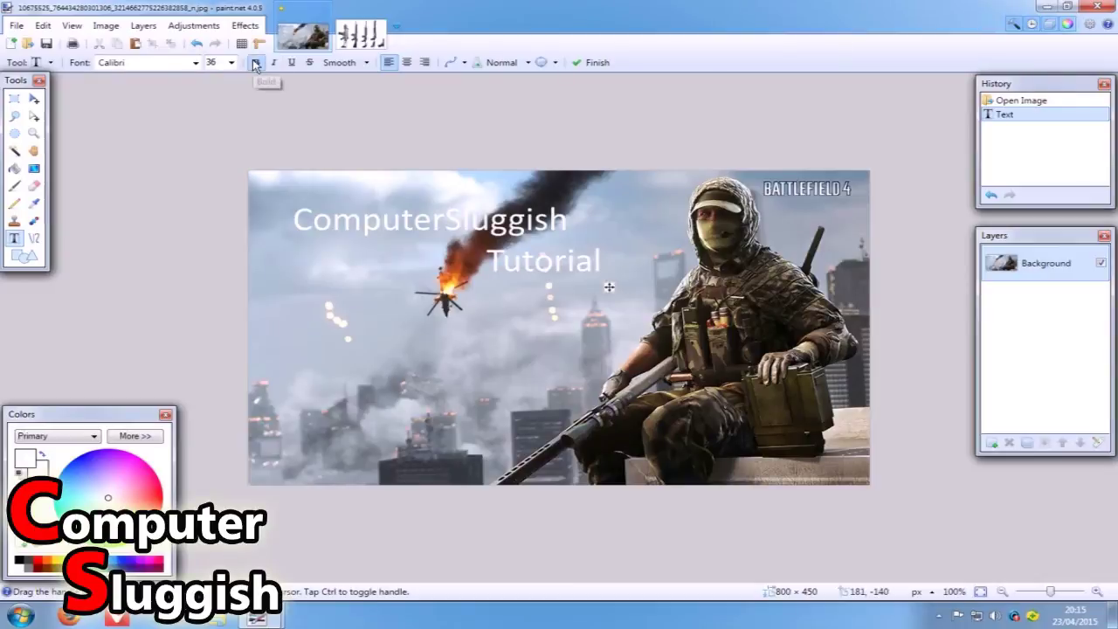
{"action": "left_click", "coordinate": [255, 63]}
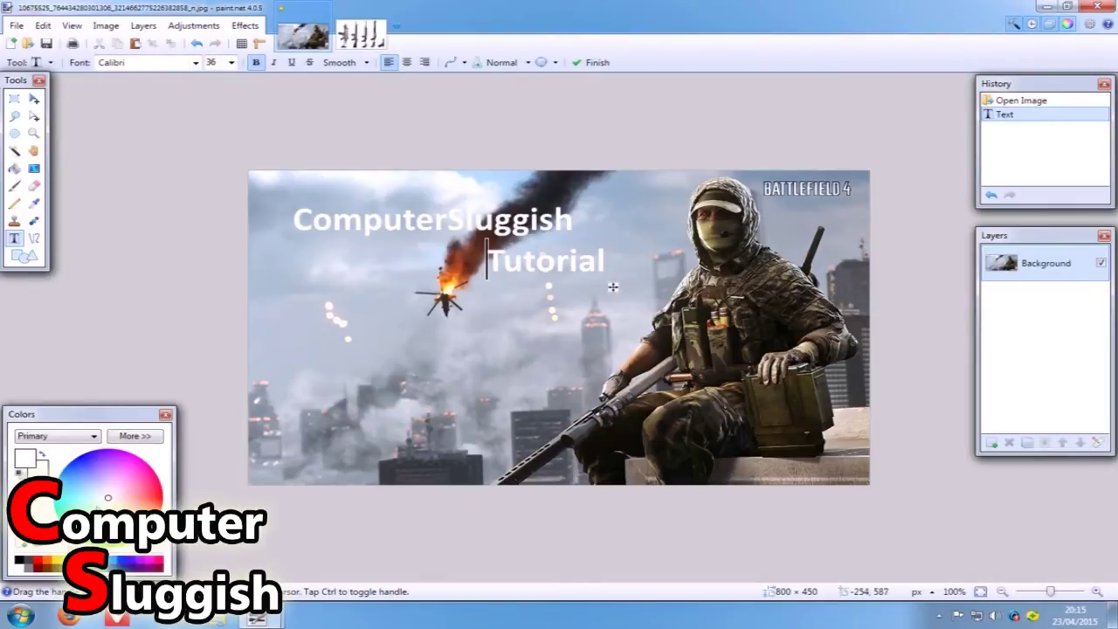
Step: Recolour the text blue, then undo the text so blue remains the primary colour
{"action": "left_click", "coordinate": [83, 474]}
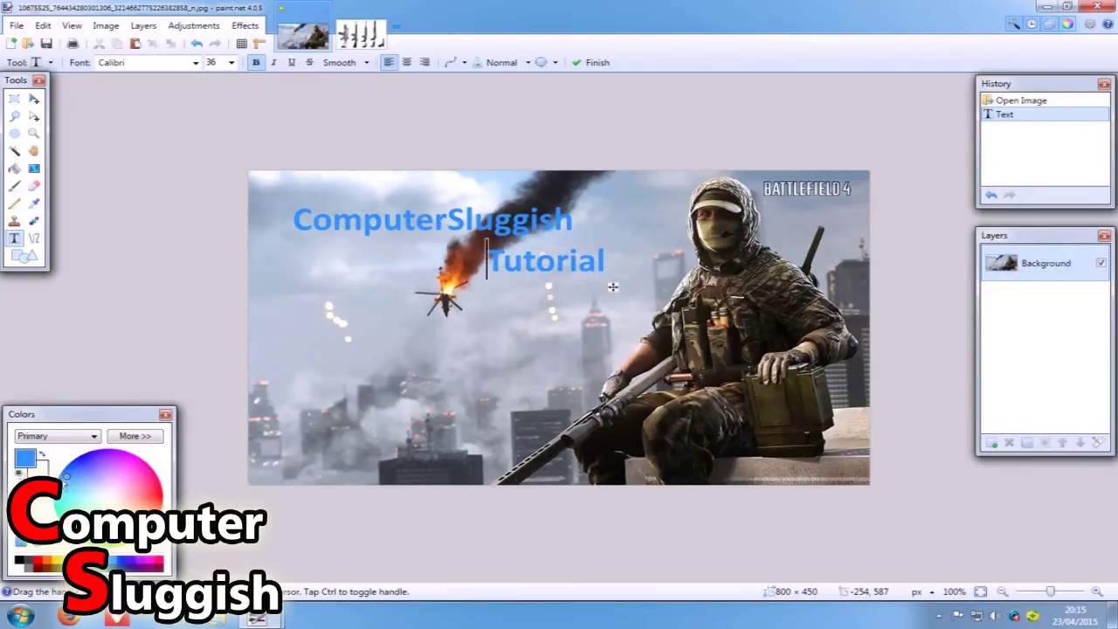
{"action": "left_click", "coordinate": [31, 101]}
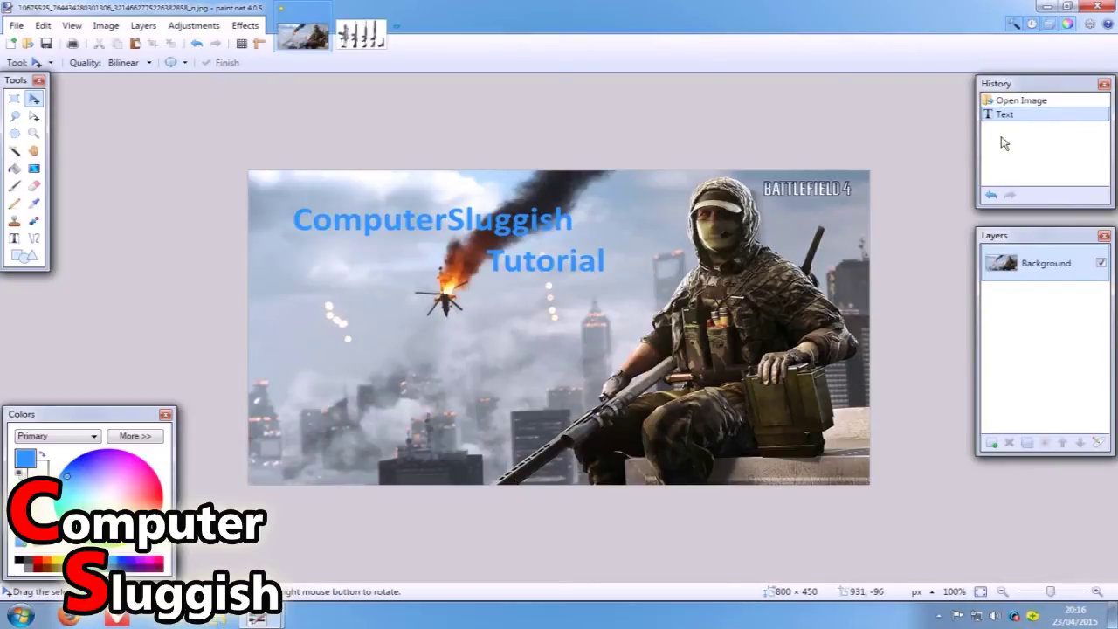
{"action": "left_click", "coordinate": [996, 196]}
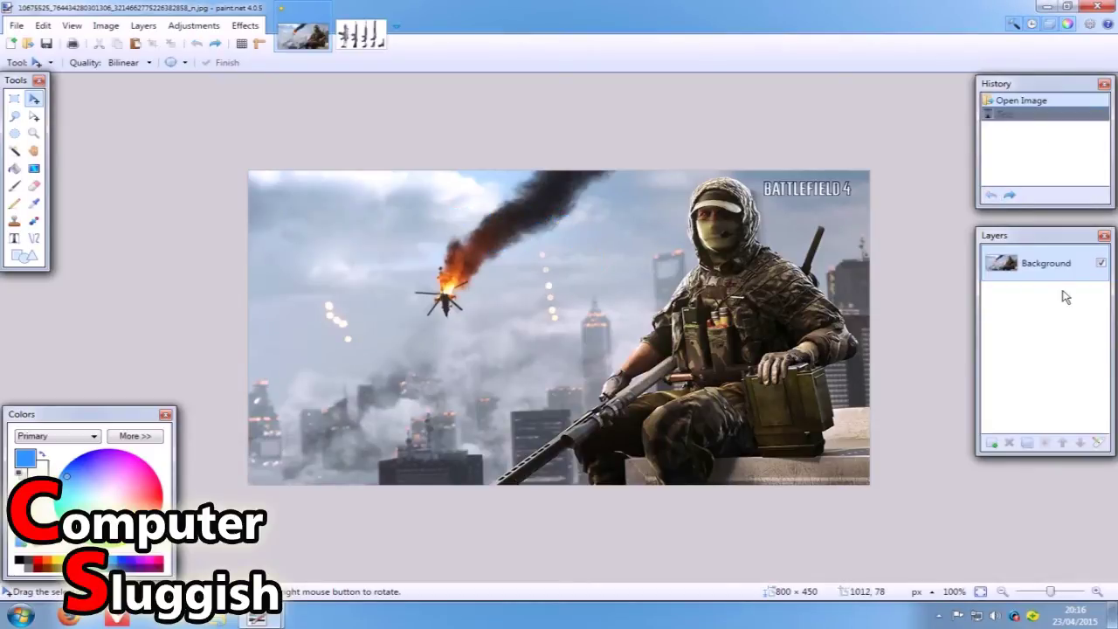
Step: On a new Layer 2, type blue 'ComputerSluggish' and 'Tutorial' at the image's top left
{"action": "left_click", "coordinate": [994, 443]}
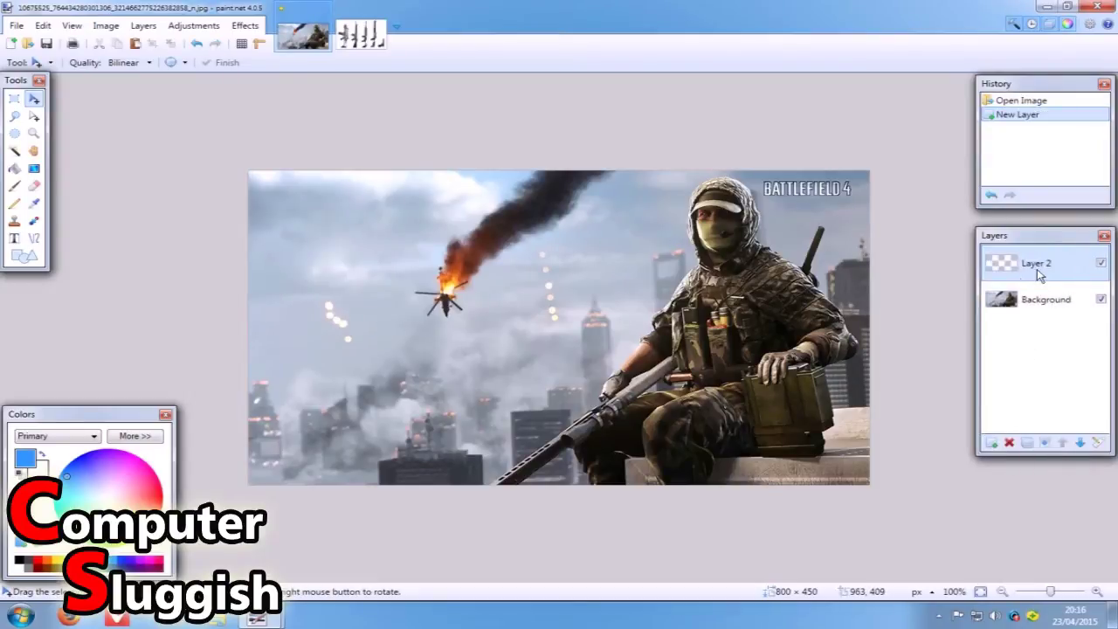
{"action": "left_click", "coordinate": [15, 240]}
{"action": "left_click", "coordinate": [287, 209]}
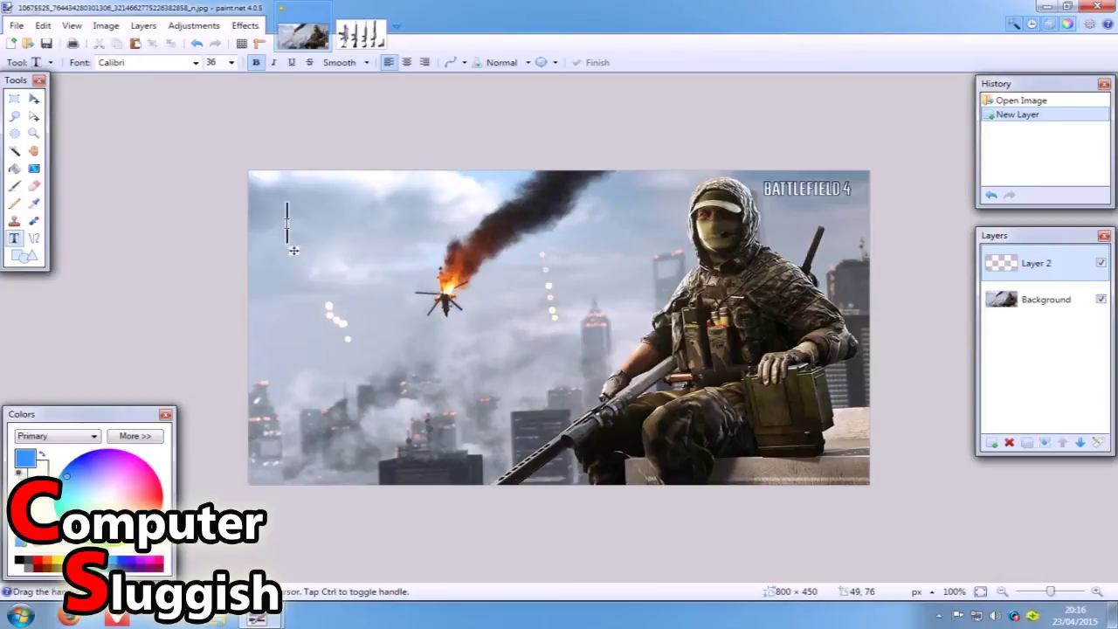
{"action": "type", "text": "Com"}
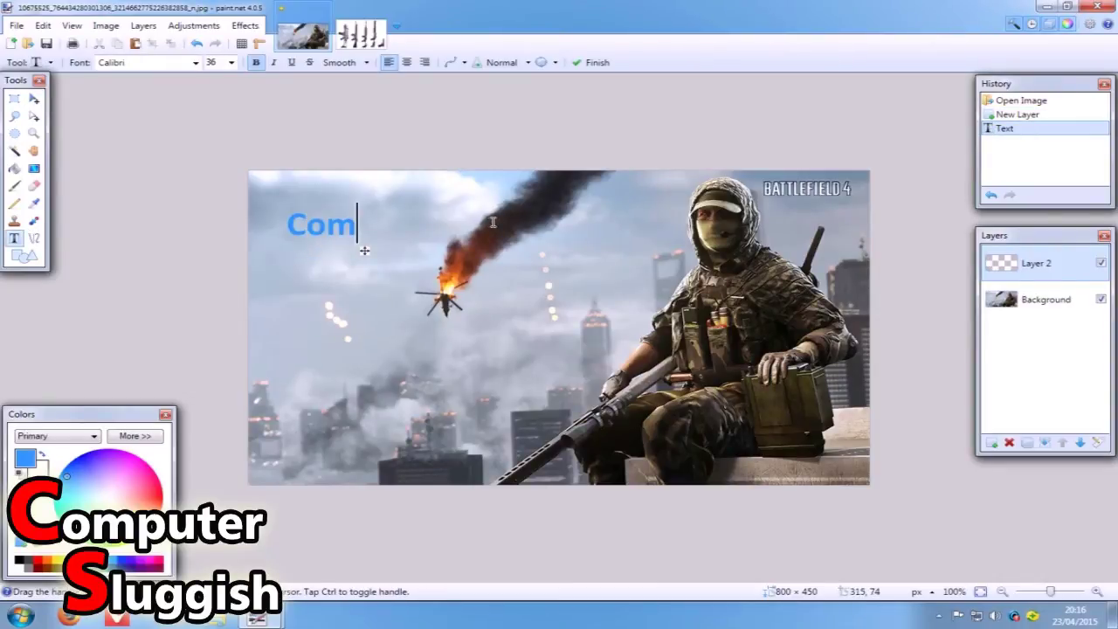
{"action": "type", "text": "puterSlu"}
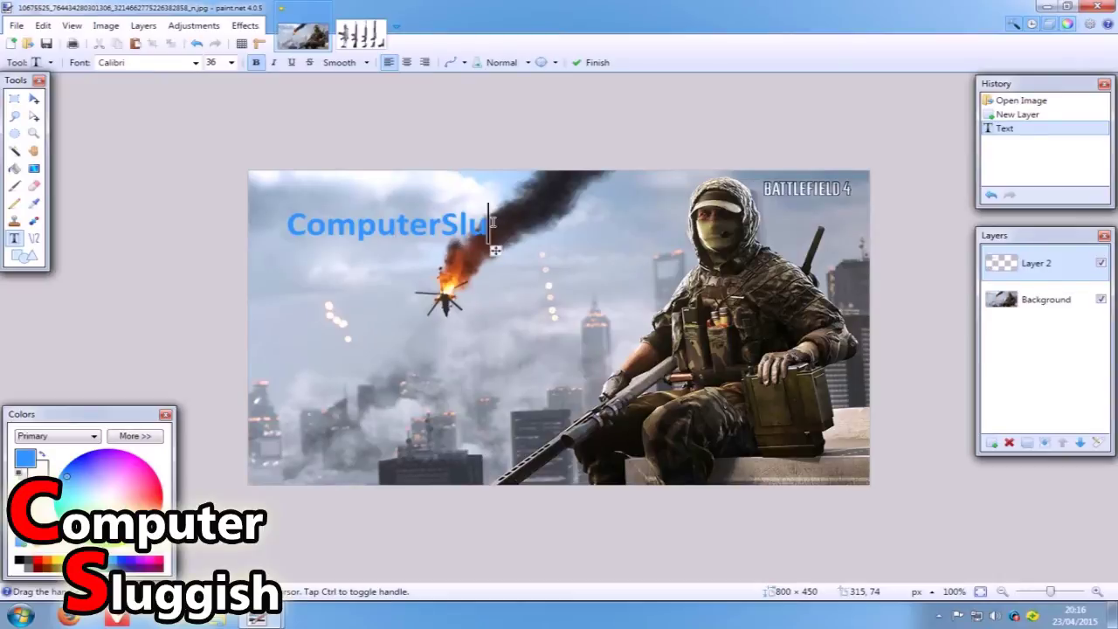
{"action": "type", "text": "ggish"}
{"action": "key", "text": "Return"}
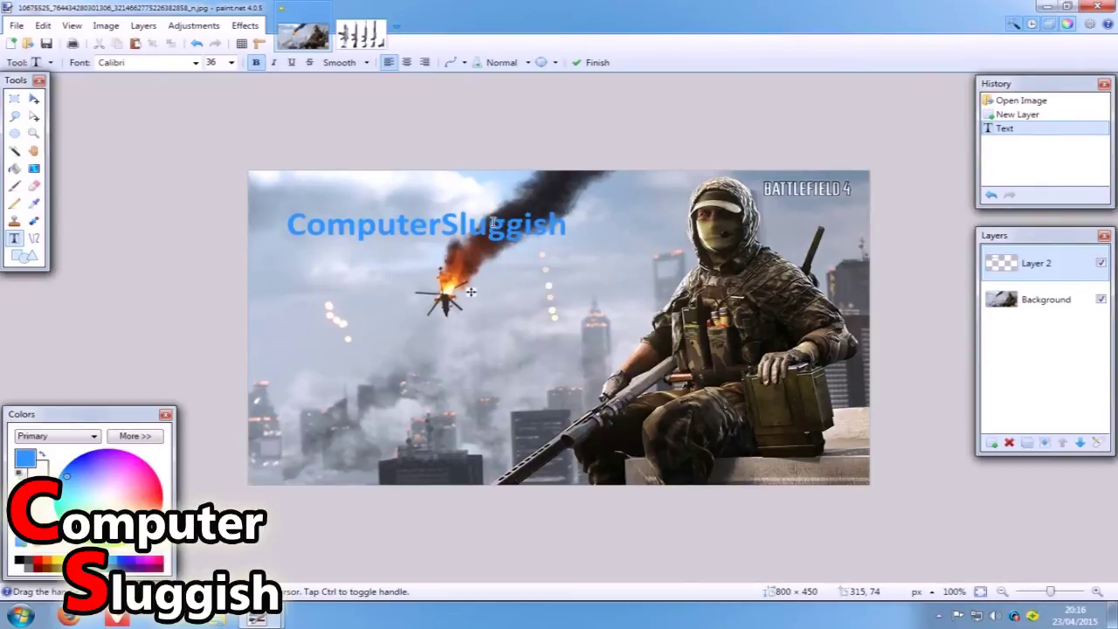
{"action": "type", "text": "Tuto"}
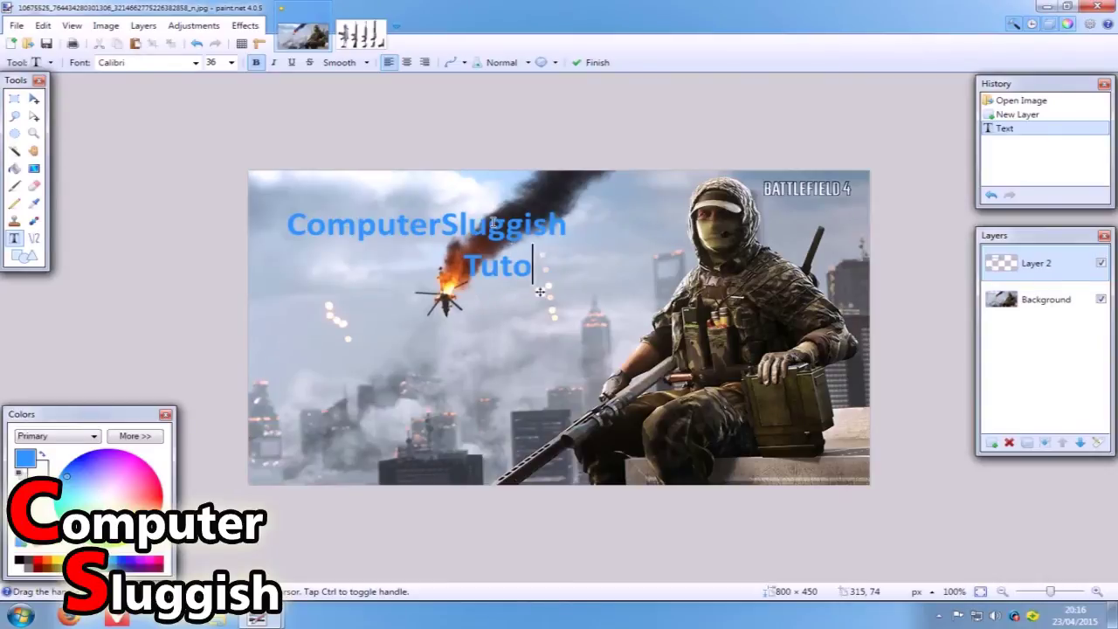
{"action": "type", "text": "rial"}
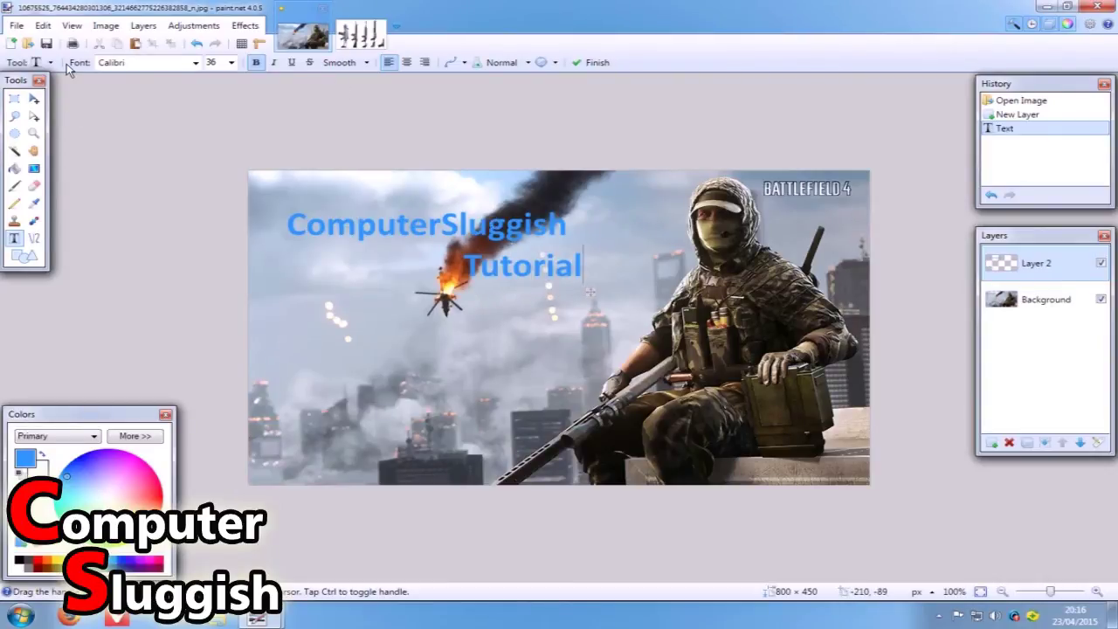
{"action": "left_click", "coordinate": [33, 99]}
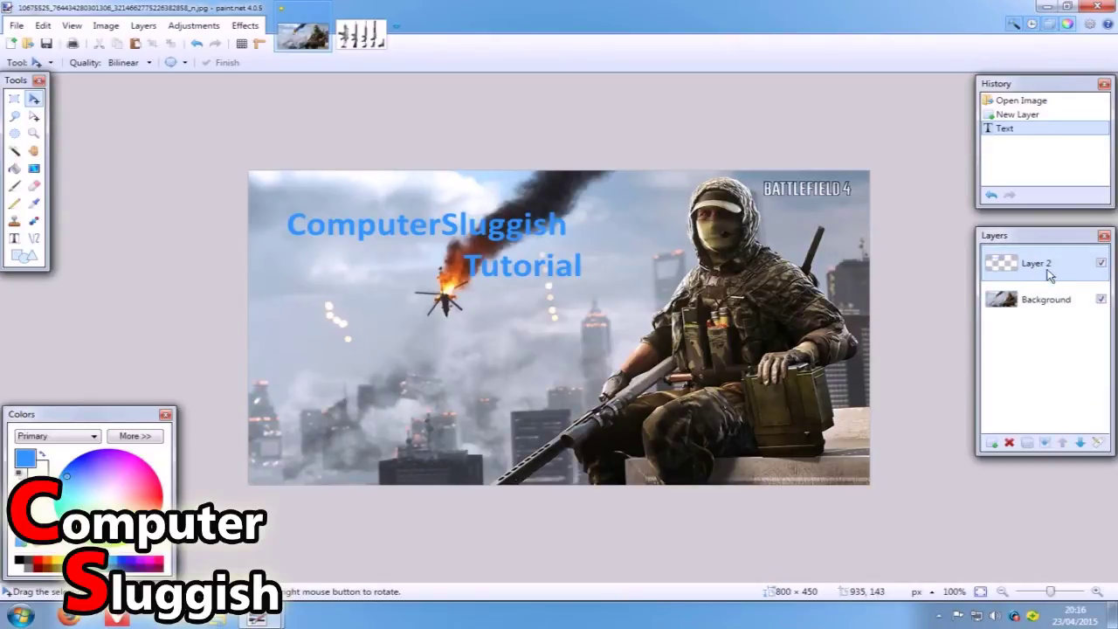
Step: Move Layer 2's blue text down over the city buildings at the lower left
{"action": "mouse_move", "coordinate": [515, 239]}
{"action": "left_mouse_down"}
{"action": "mouse_move", "coordinate": [608, 247]}
{"action": "mouse_move", "coordinate": [571, 219]}
{"action": "mouse_move", "coordinate": [495, 237]}
{"action": "left_mouse_up"}
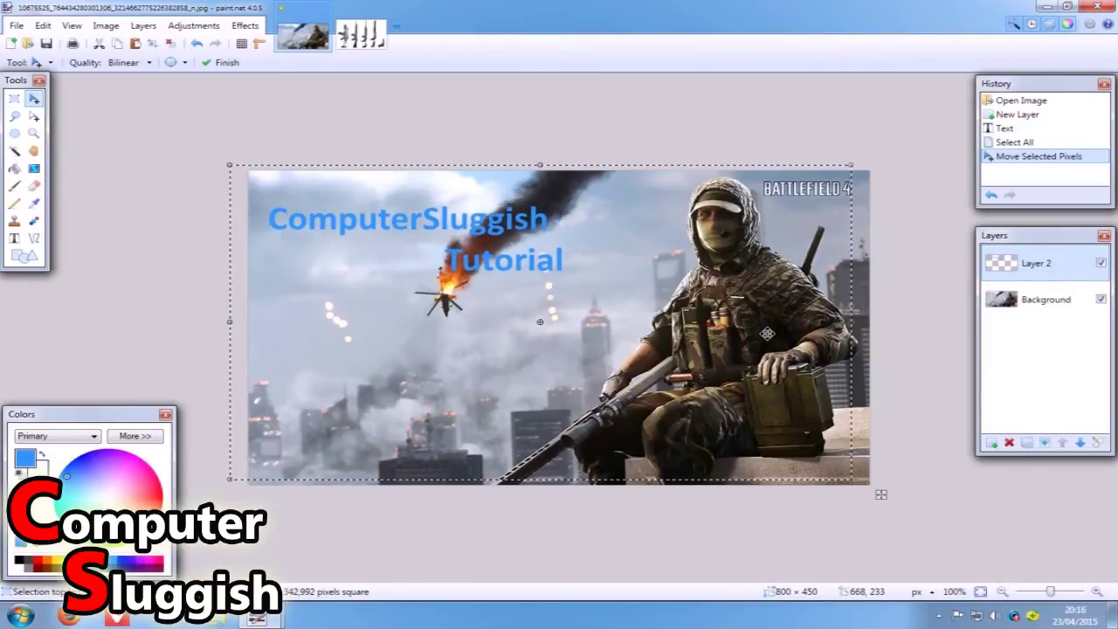
{"action": "key", "text": "ctrl+d"}
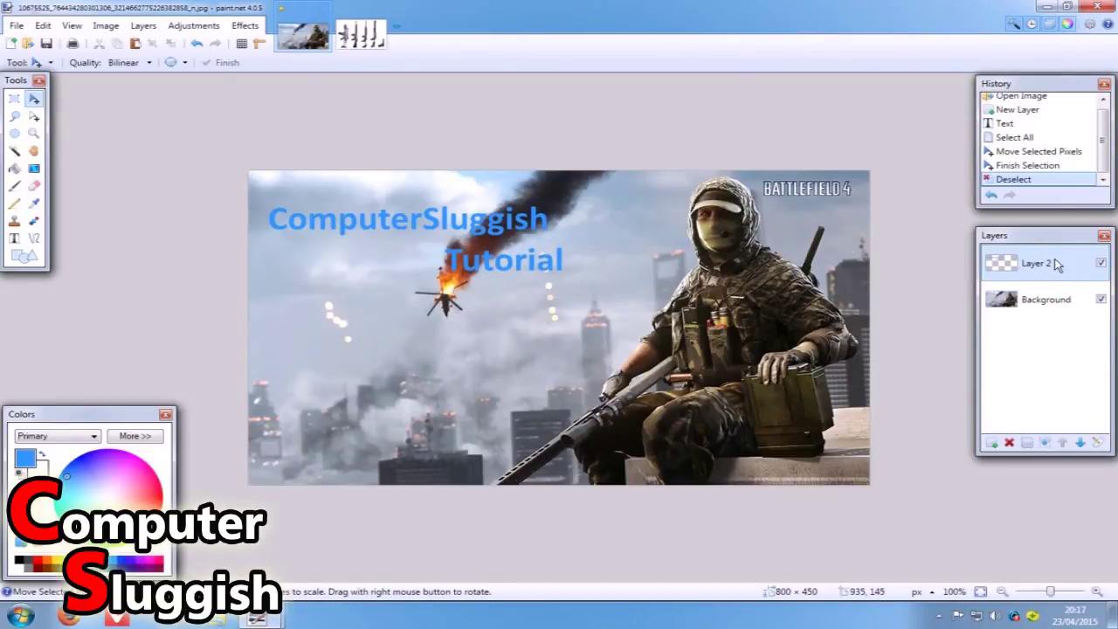
{"action": "key", "text": "ctrl+a"}
{"action": "left_click_drag", "start_coordinate": [489, 249], "coordinate": [502, 229]}
{"action": "key", "text": "ctrl+d"}
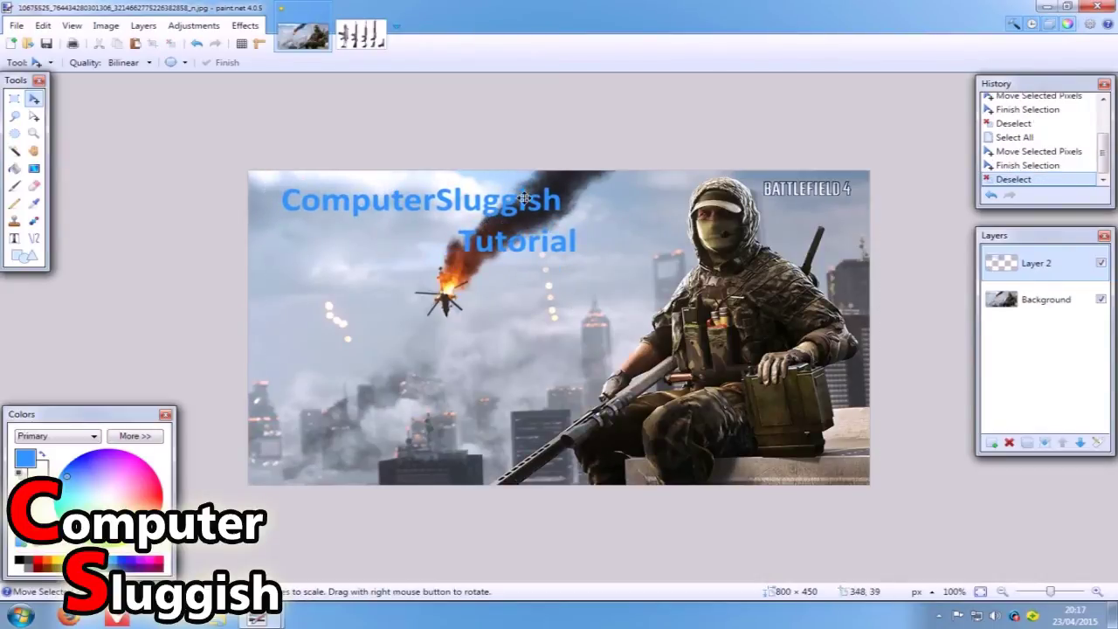
{"action": "key", "text": "ctrl+a"}
{"action": "left_click_drag", "start_coordinate": [900, 499], "coordinate": [900, 542]}
{"action": "left_click_drag", "start_coordinate": [444, 271], "coordinate": [417, 406]}
{"action": "key", "text": "ctrl+d"}
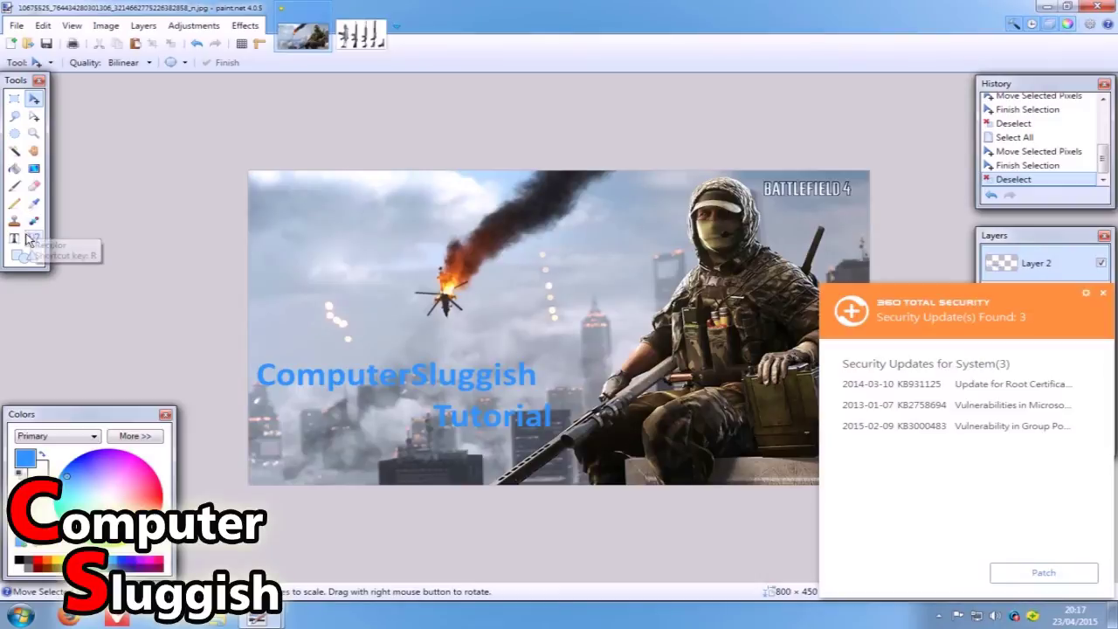
Step: Dismiss the security update popup and abandon an accidental text entry
{"action": "left_click", "coordinate": [1102, 295]}
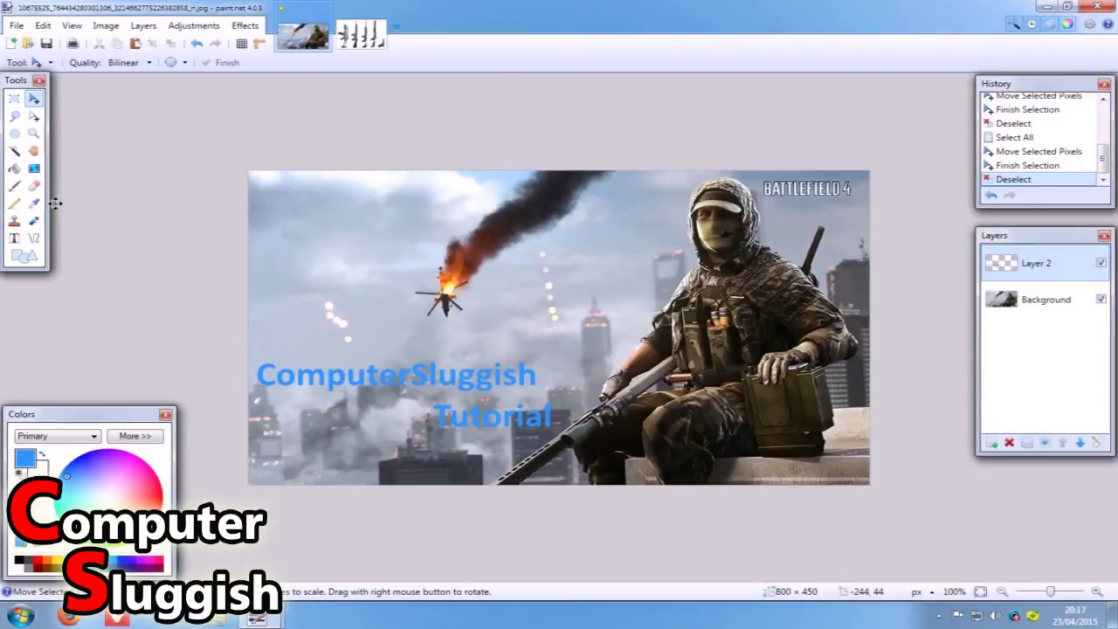
{"action": "left_click", "coordinate": [14, 237]}
{"action": "left_click", "coordinate": [306, 271]}
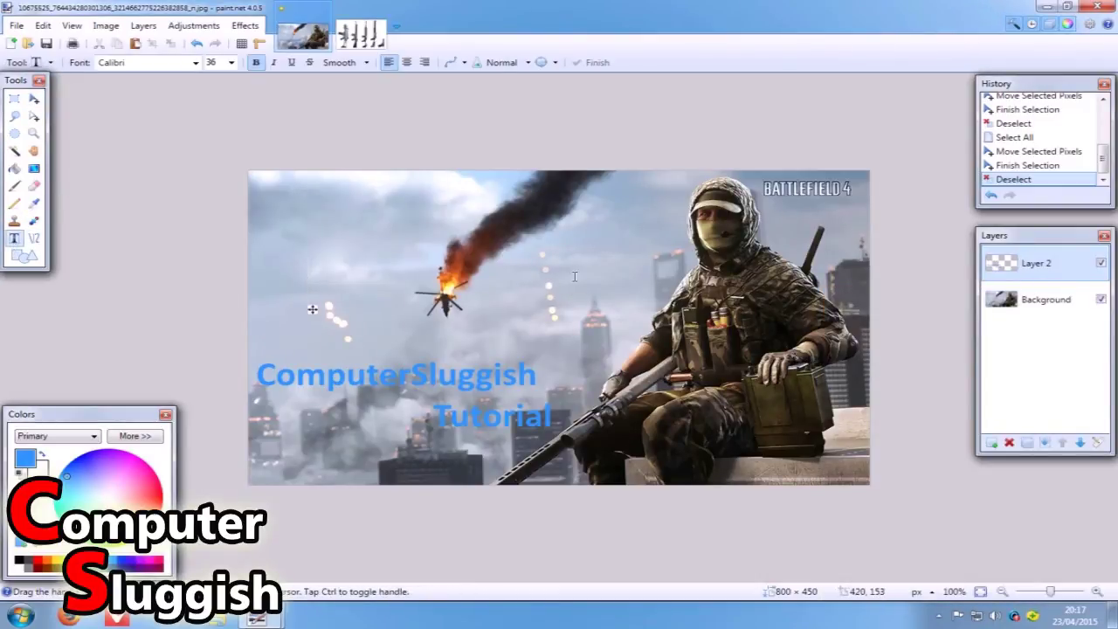
{"action": "type", "text": "Comput"}
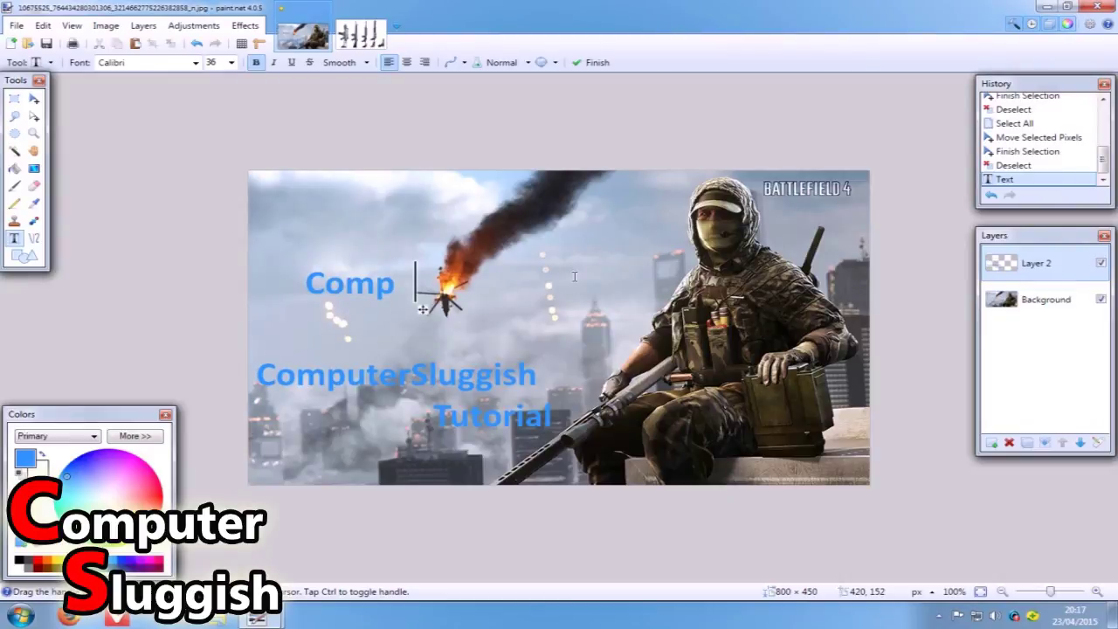
{"action": "key", "text": "BackSpace"}
{"action": "key", "text": "BackSpace"}
{"action": "key", "text": "BackSpace"}
{"action": "key", "text": "BackSpace"}
{"action": "key", "text": "BackSpace"}
{"action": "key", "text": "BackSpace"}
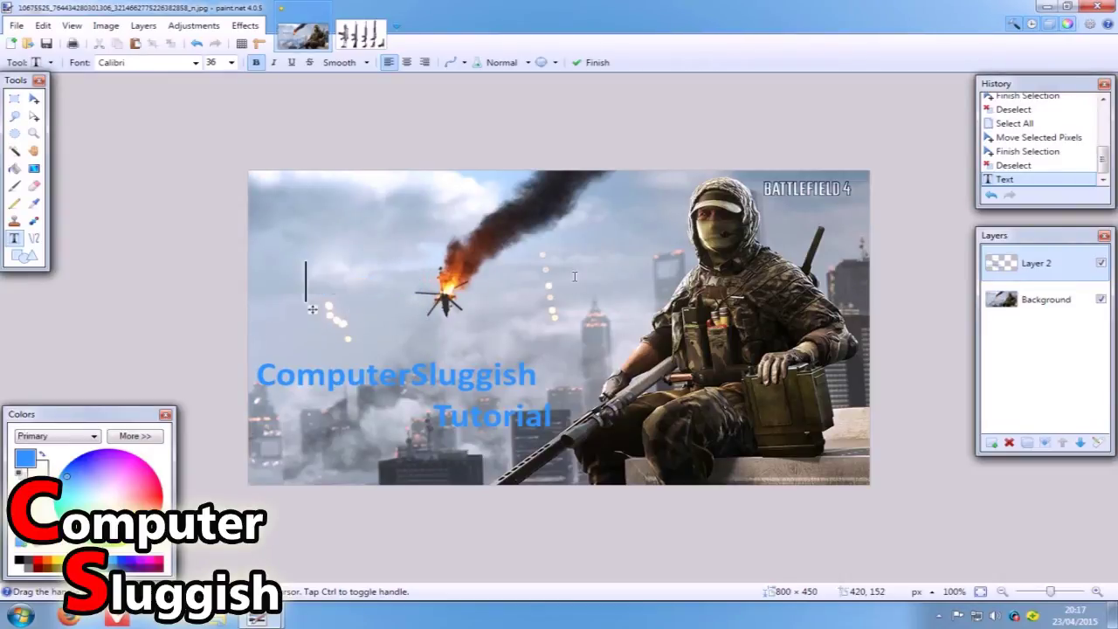
{"action": "left_click", "coordinate": [33, 97]}
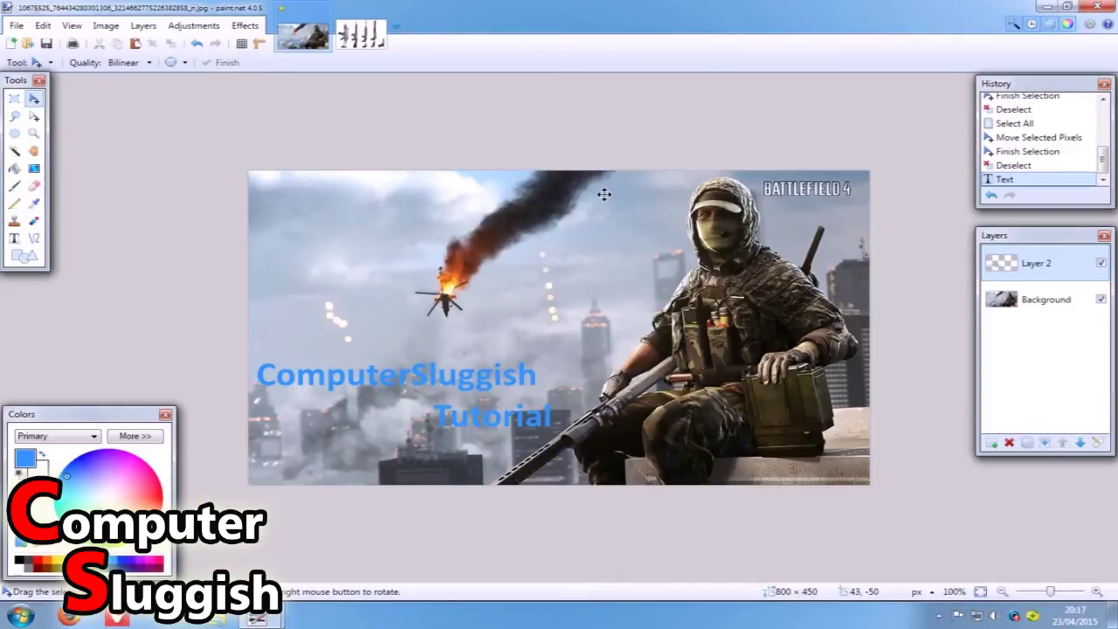
Step: Add Layer 3 below Layer 2 and type black 'ComputerSluggish Tutorial' in the upper middle
{"action": "left_click", "coordinate": [992, 444]}
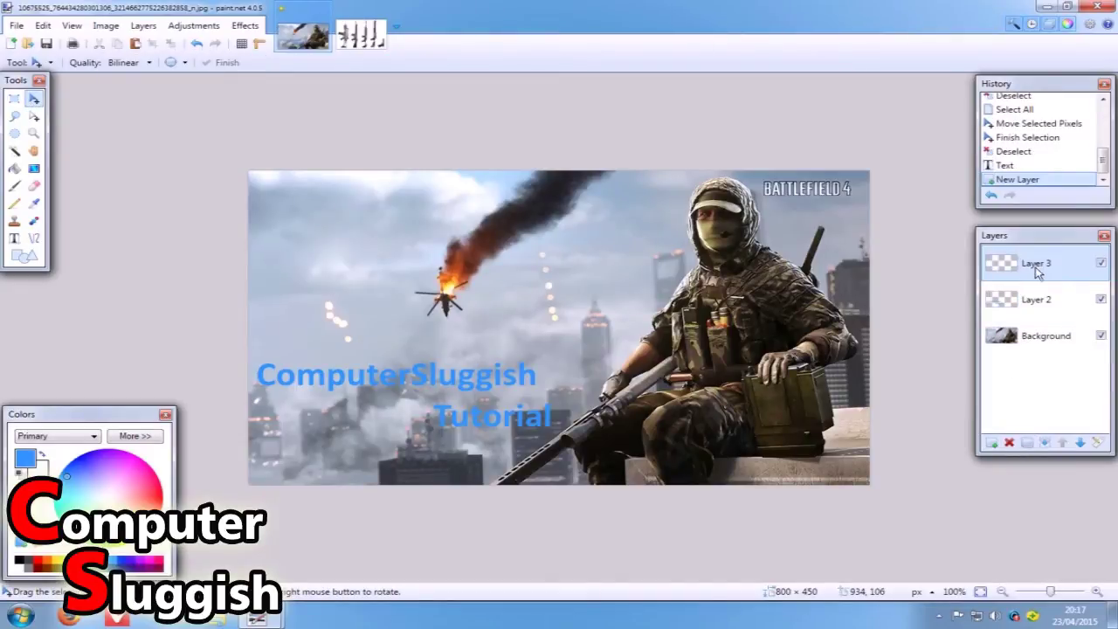
{"action": "left_click_drag", "start_coordinate": [1035, 273], "coordinate": [1022, 299]}
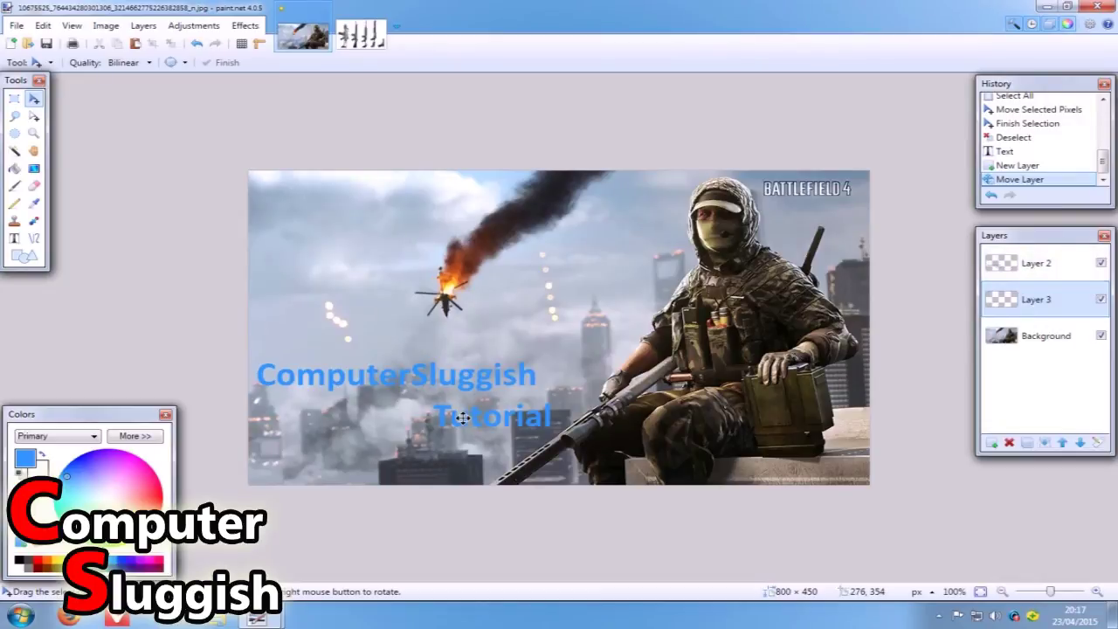
{"action": "left_click", "coordinate": [13, 237]}
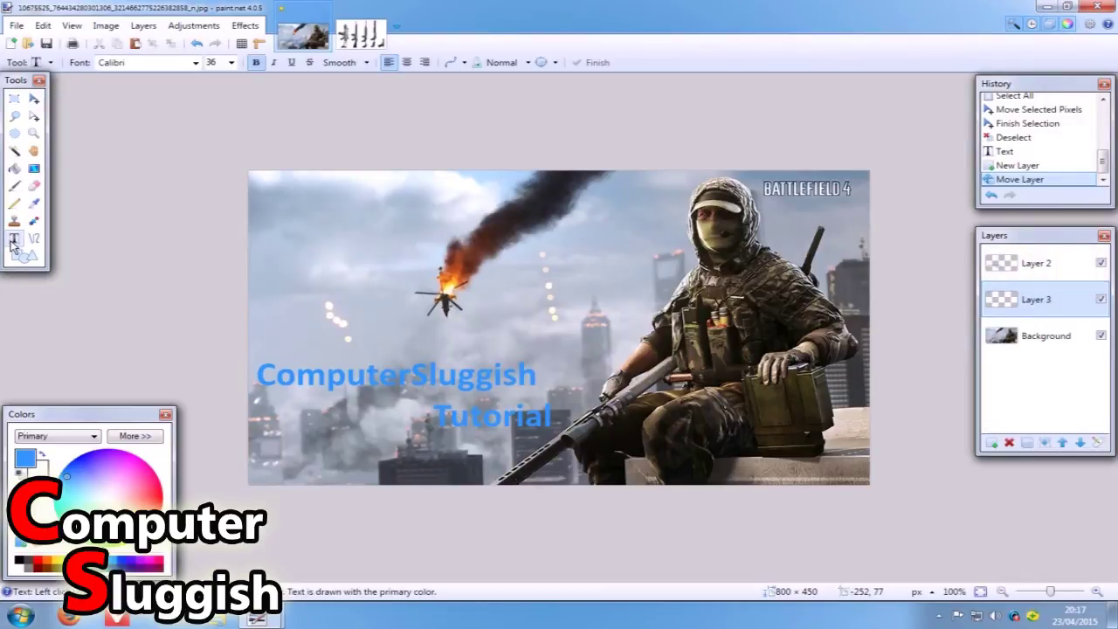
{"action": "left_click", "coordinate": [19, 560]}
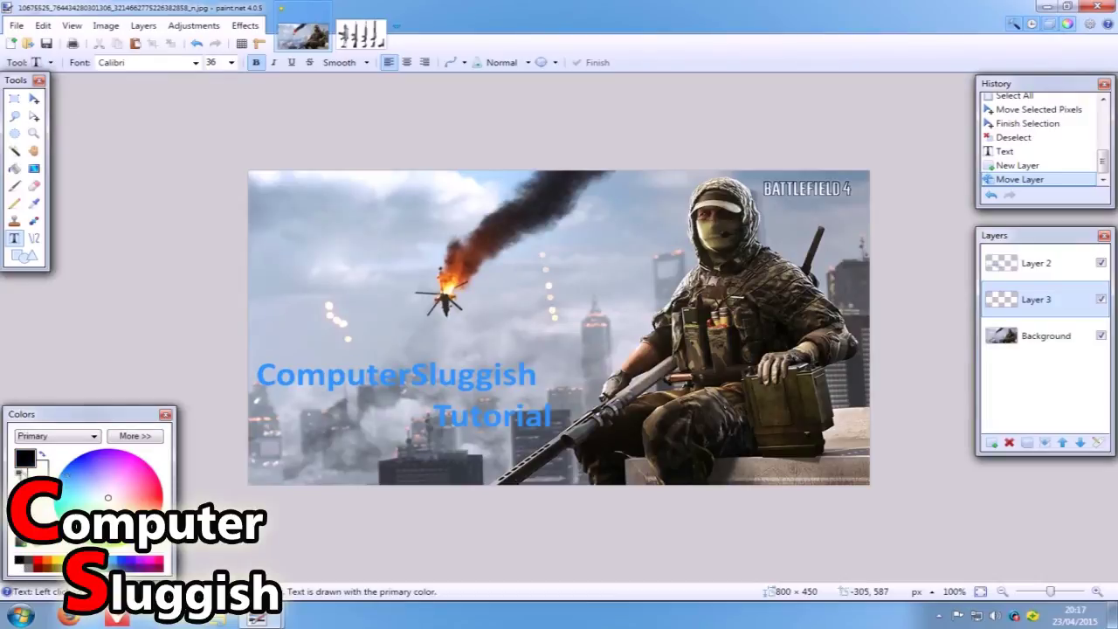
{"action": "left_click", "coordinate": [305, 250]}
{"action": "type", "text": "Compu"}
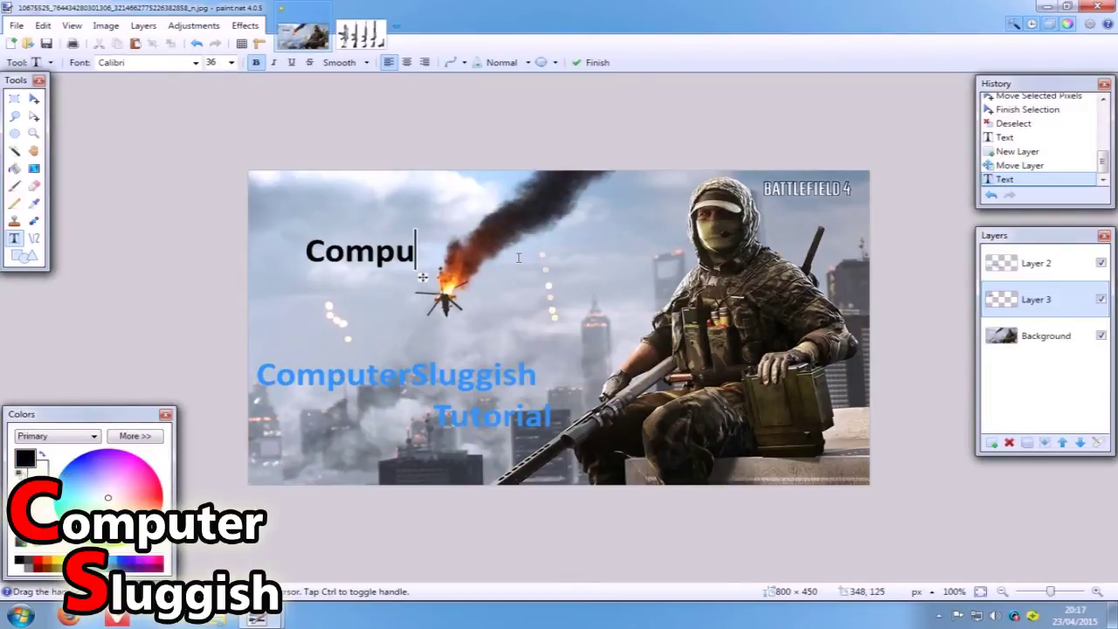
{"action": "type", "text": "terSluggish"}
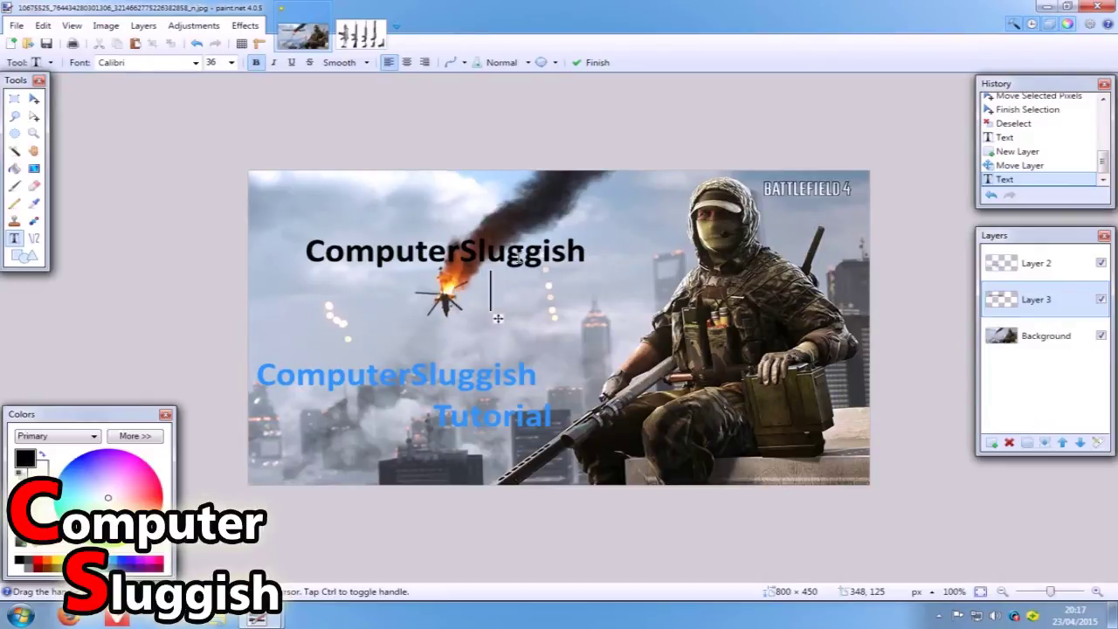
{"action": "type", "text": "Tu"}
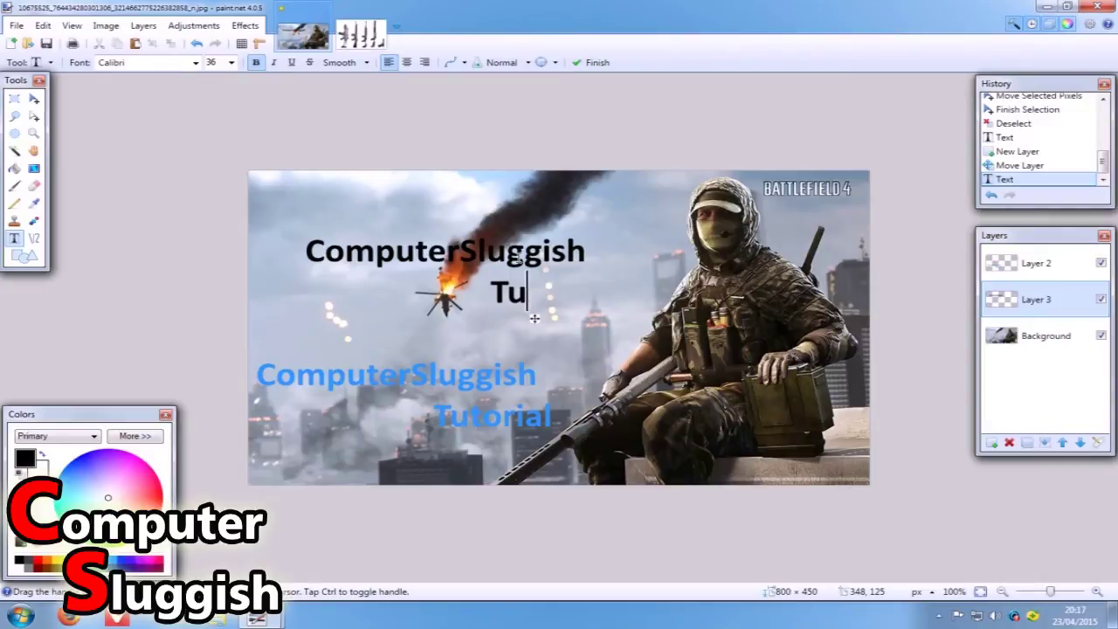
{"action": "type", "text": "torial"}
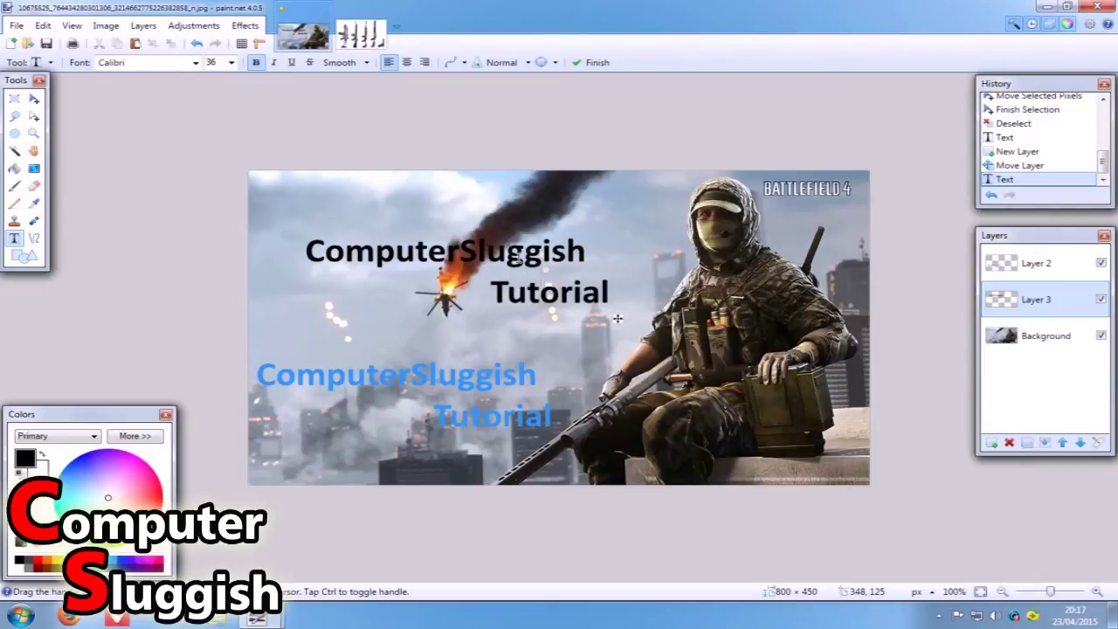
Step: Place the black text slightly right and below the blue text as its drop shadow
{"action": "left_click_drag", "start_coordinate": [621, 318], "coordinate": [575, 454]}
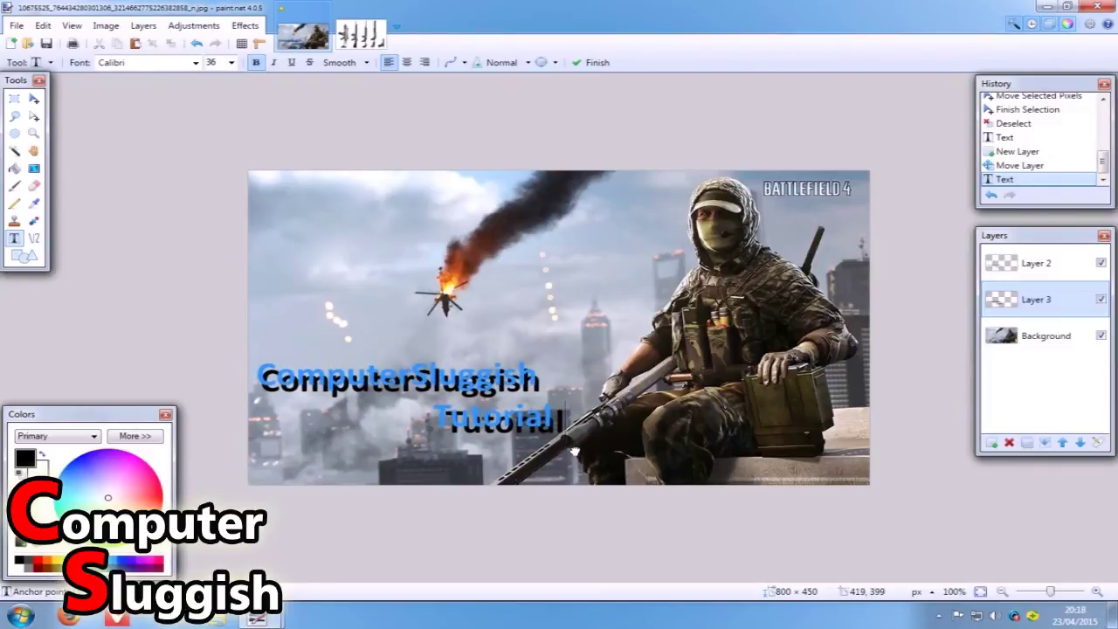
{"action": "key", "text": "Left"}
{"action": "key", "text": "Left"}
{"action": "key", "text": "Left"}
{"action": "key", "text": "Left"}
{"action": "key", "text": "Left"}
{"action": "key", "text": "Left"}
{"action": "key", "text": "Left"}
{"action": "key", "text": "Left"}
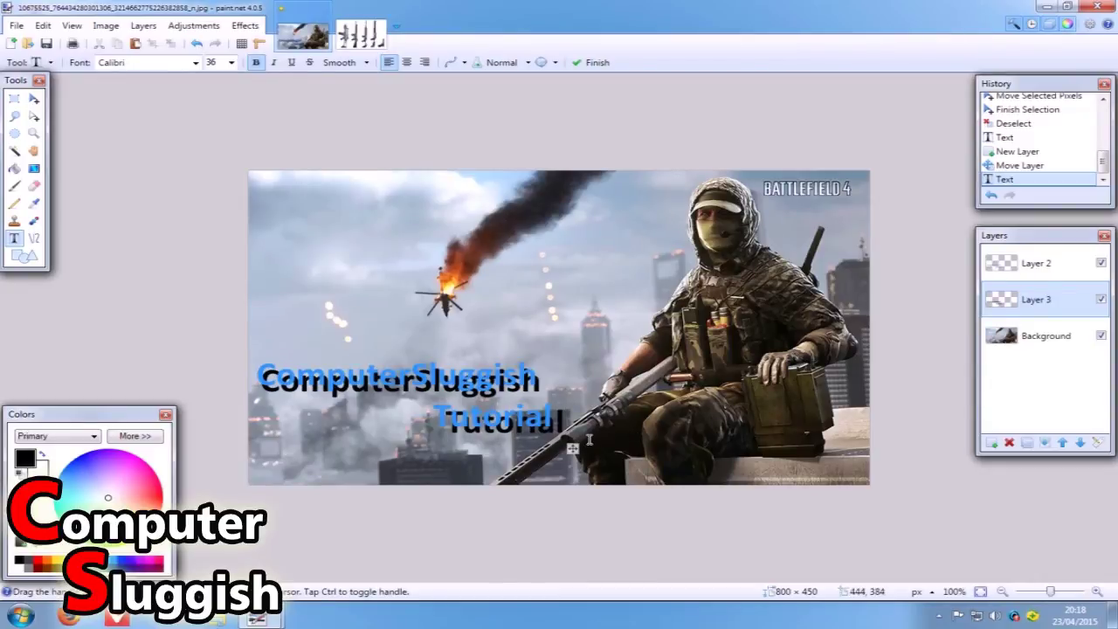
{"action": "left_click_drag", "start_coordinate": [574, 449], "coordinate": [566, 449]}
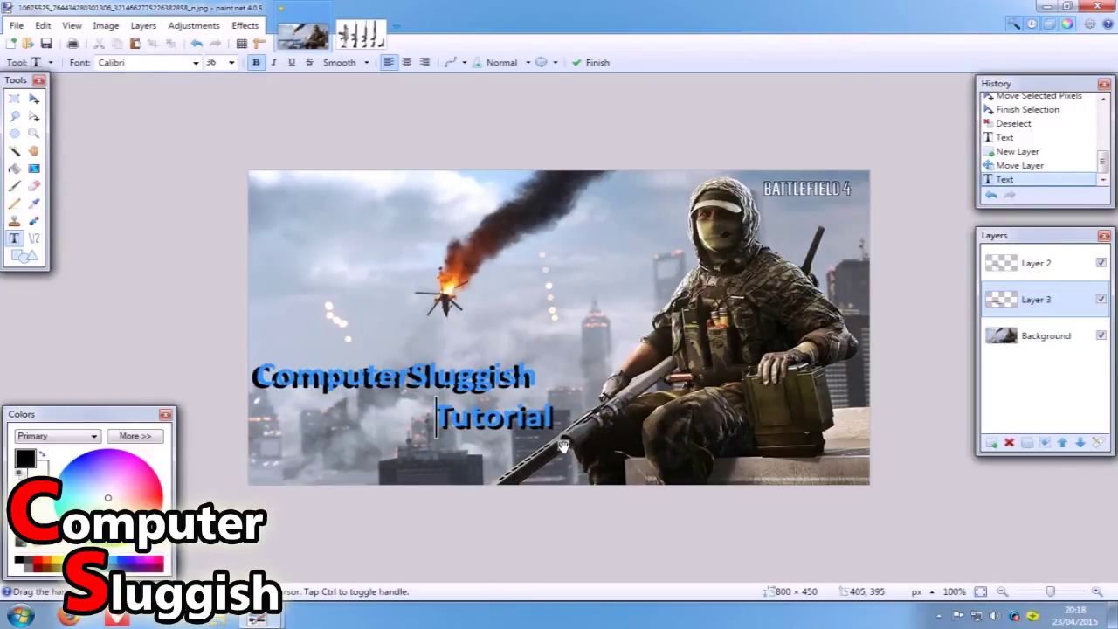
{"action": "mouse_move", "coordinate": [563, 446]}
{"action": "left_mouse_down"}
{"action": "mouse_move", "coordinate": [555, 449]}
{"action": "mouse_move", "coordinate": [569, 447]}
{"action": "left_mouse_up"}
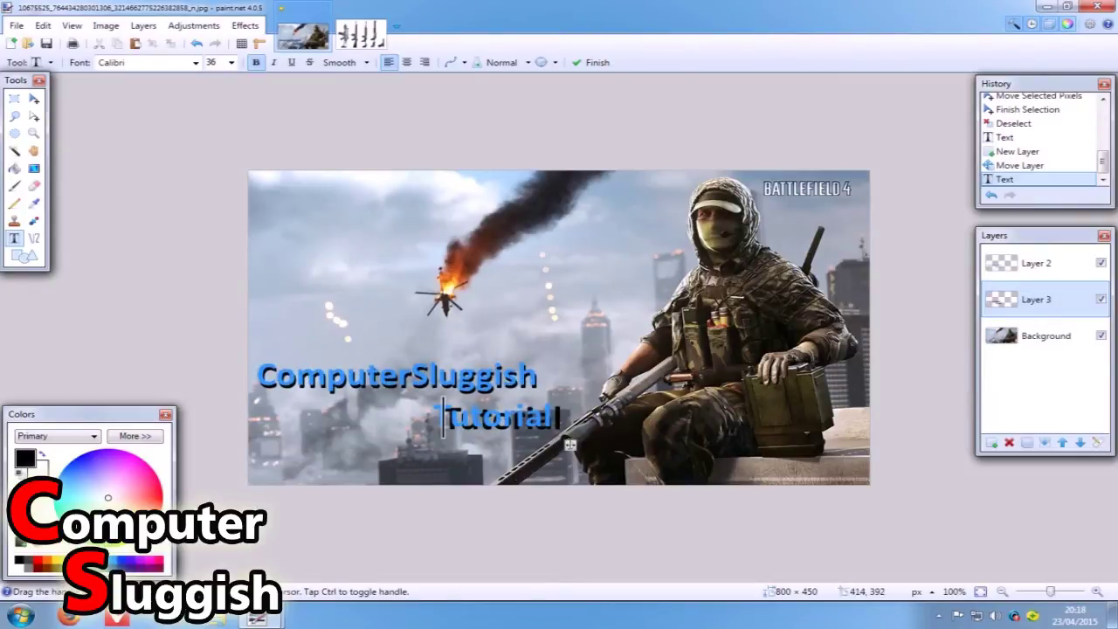
{"action": "left_click_drag", "start_coordinate": [566, 447], "coordinate": [561, 444]}
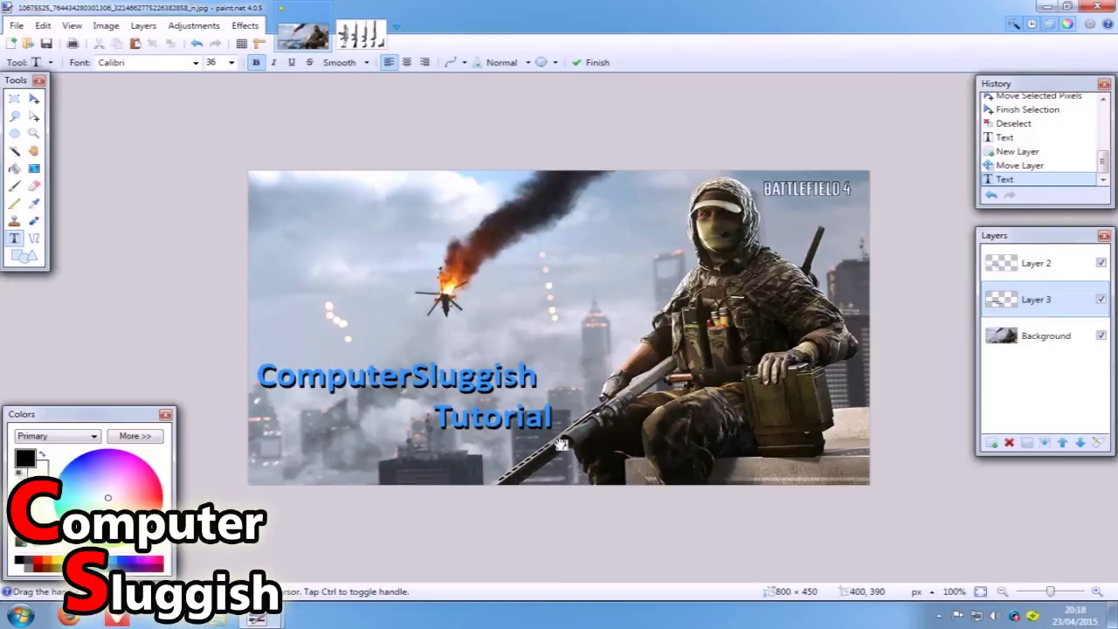
{"action": "left_click_drag", "start_coordinate": [562, 444], "coordinate": [563, 444]}
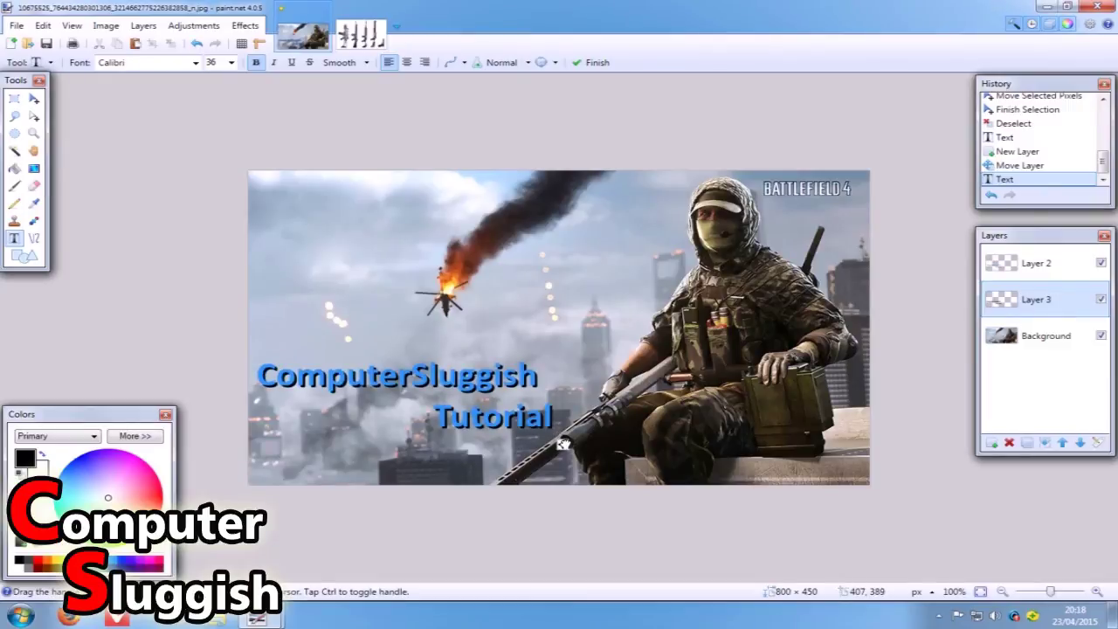
{"action": "left_click", "coordinate": [33, 98]}
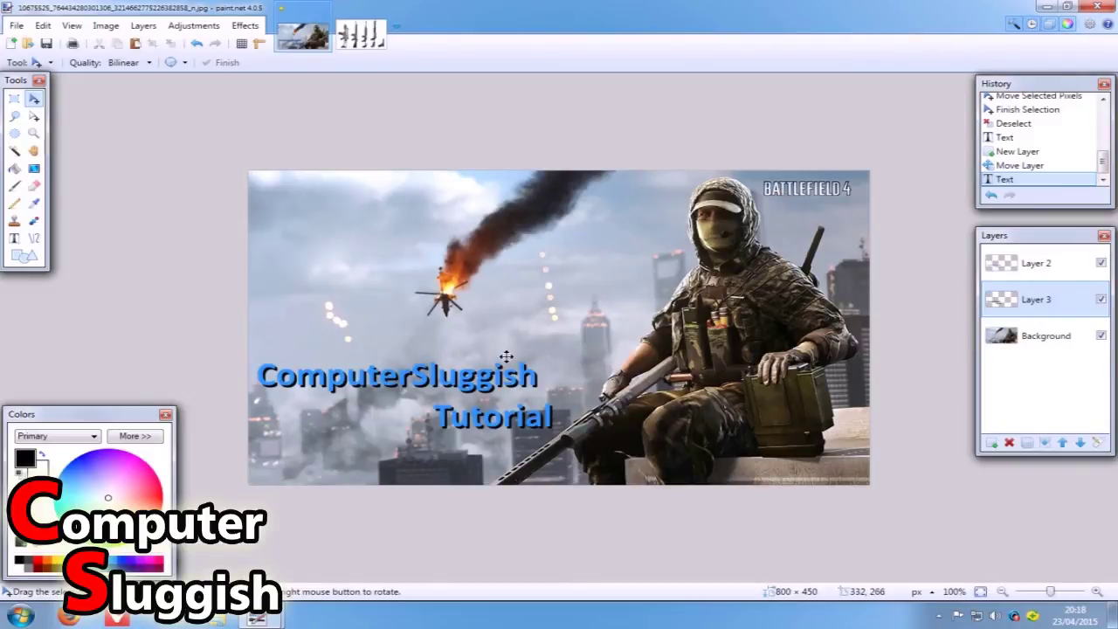
Step: Rectangle-select the shotgun column in the weapons image, then return to the Battlefield 4 image
{"action": "left_click", "coordinate": [371, 41]}
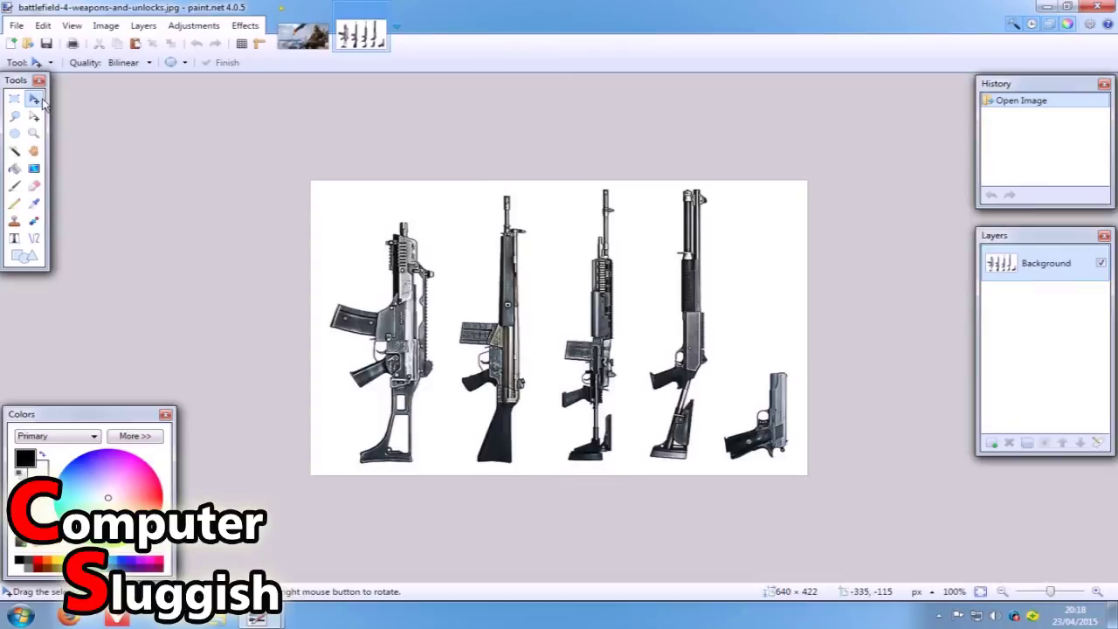
{"action": "left_click", "coordinate": [14, 99]}
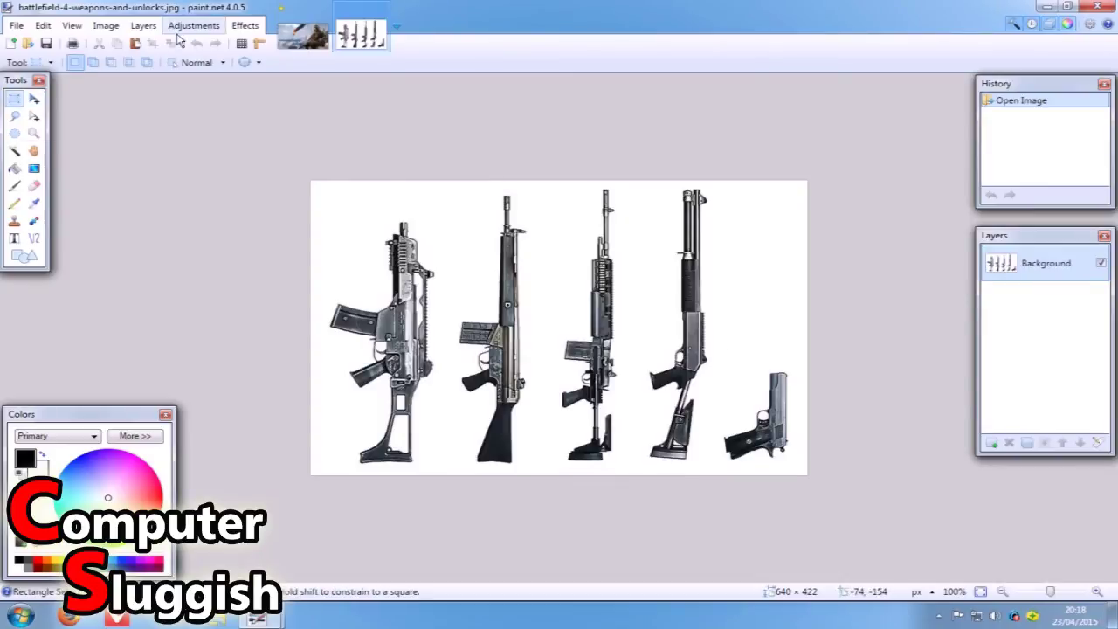
{"action": "left_click", "coordinate": [303, 35]}
{"action": "left_click", "coordinate": [371, 42]}
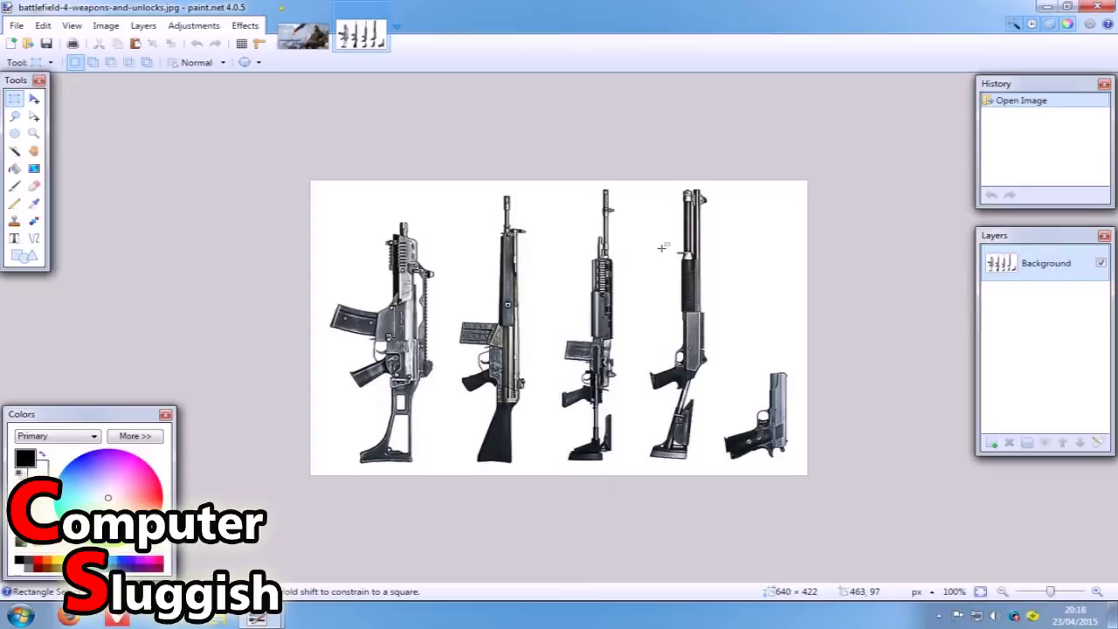
{"action": "left_click_drag", "start_coordinate": [723, 167], "coordinate": [628, 514]}
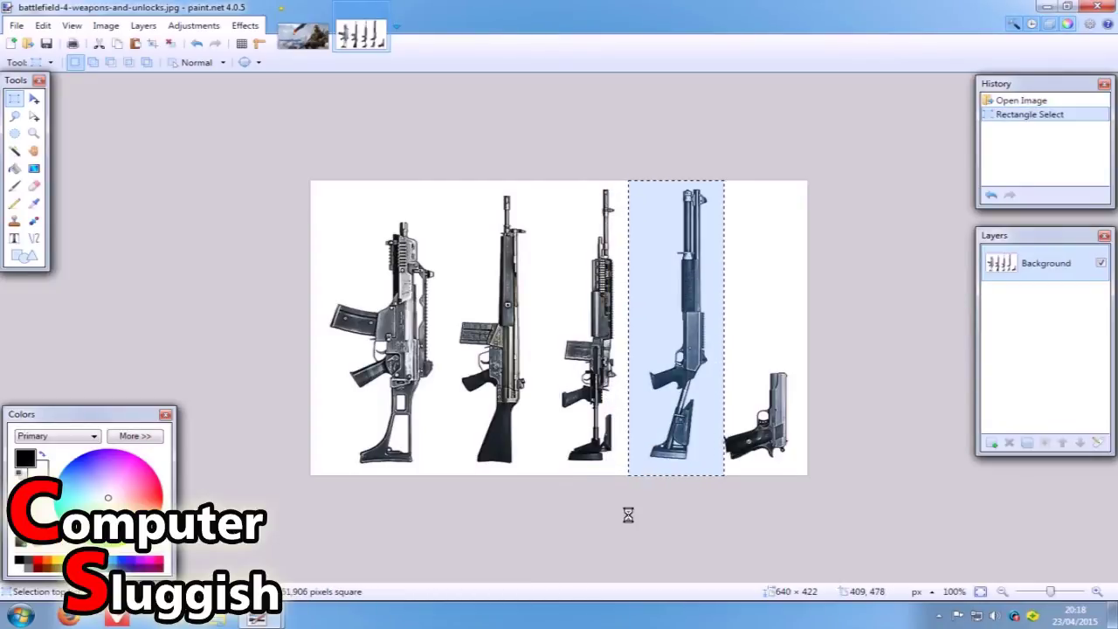
{"action": "left_click", "coordinate": [297, 42]}
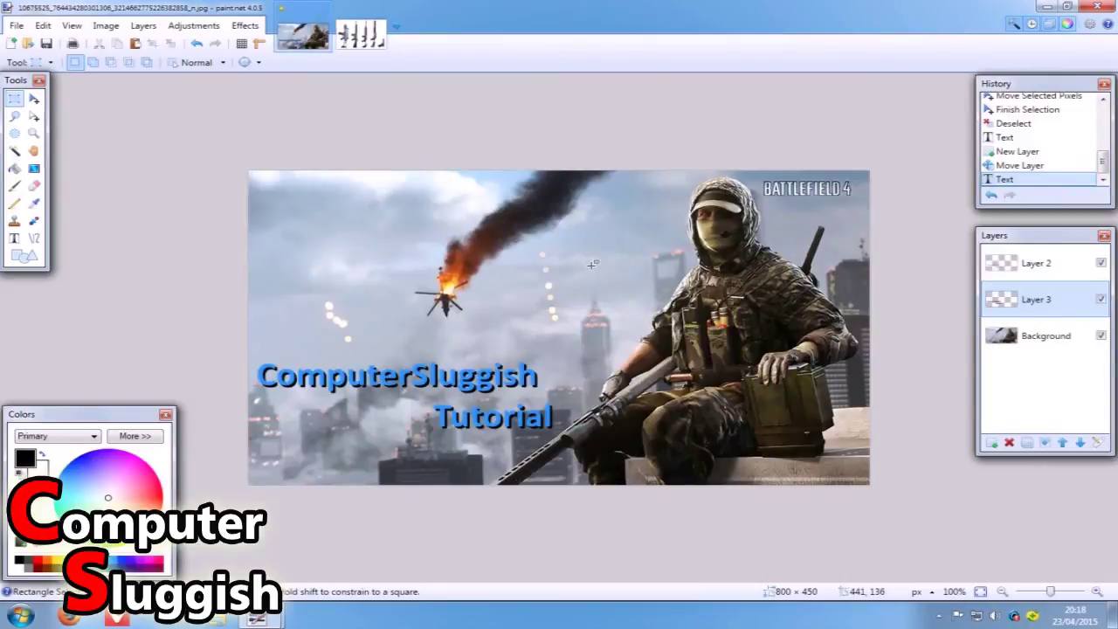
Step: Add a new Layer 4 below Layer 3 and select it for pasting
{"action": "left_click", "coordinate": [992, 444]}
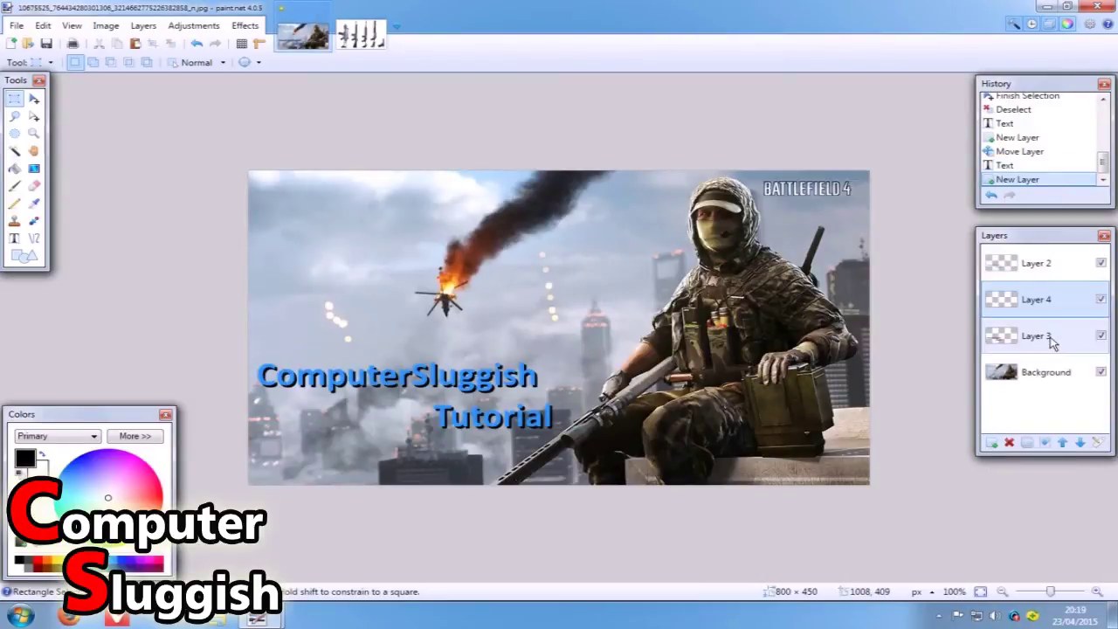
{"action": "left_click_drag", "start_coordinate": [1052, 337], "coordinate": [1054, 298]}
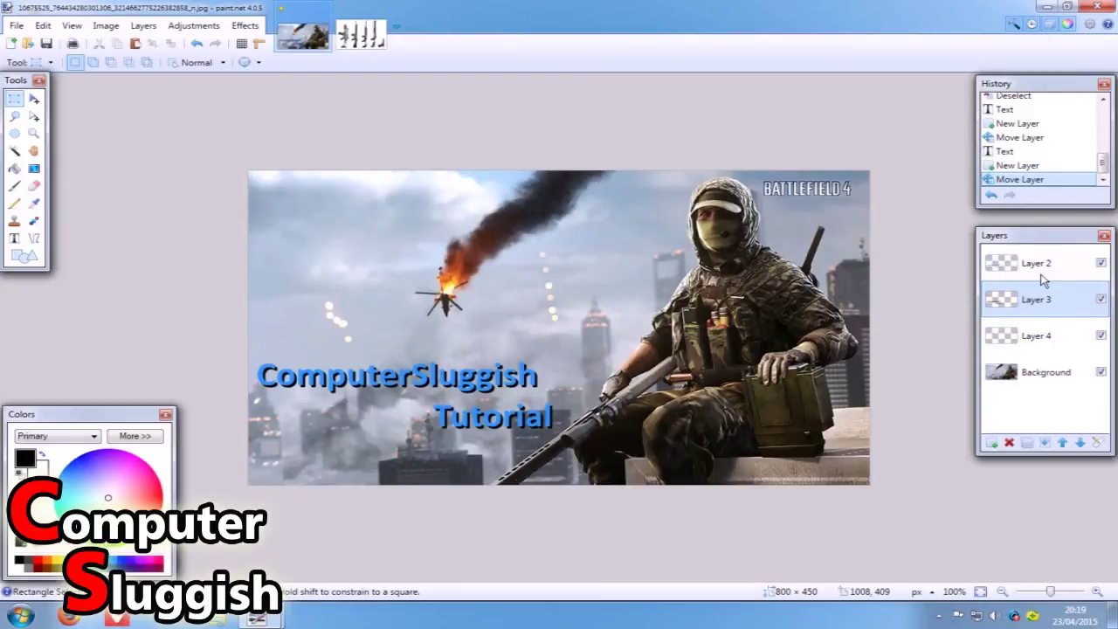
{"action": "left_click", "coordinate": [1038, 335]}
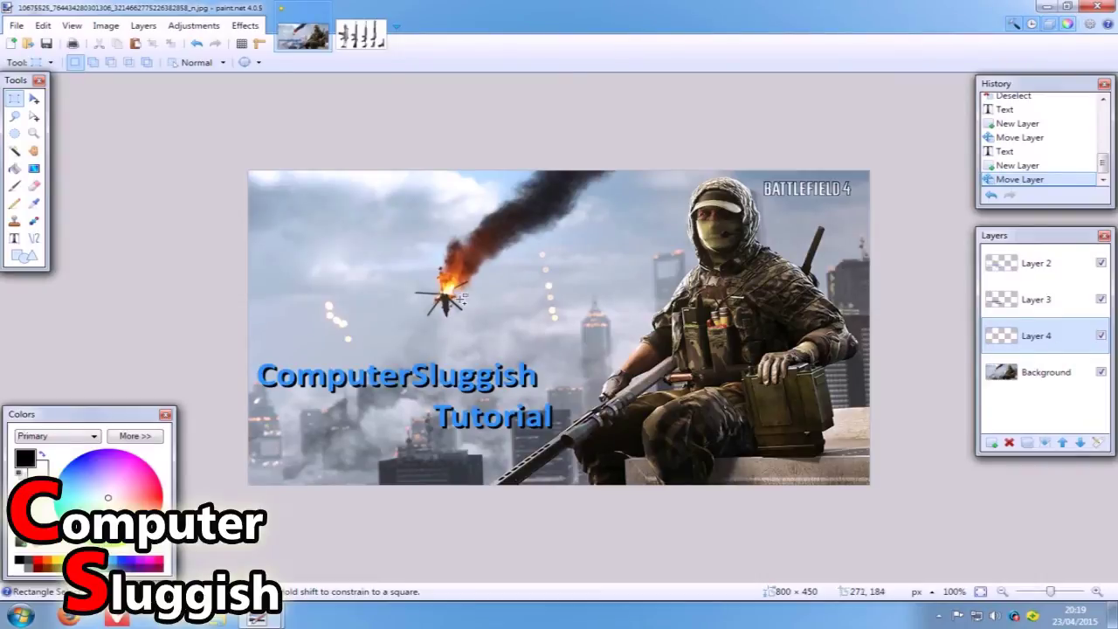
Step: Paste and place the white-backed shotgun, then delete that layer and add a fresh one
{"action": "key", "text": "ctrl+v"}
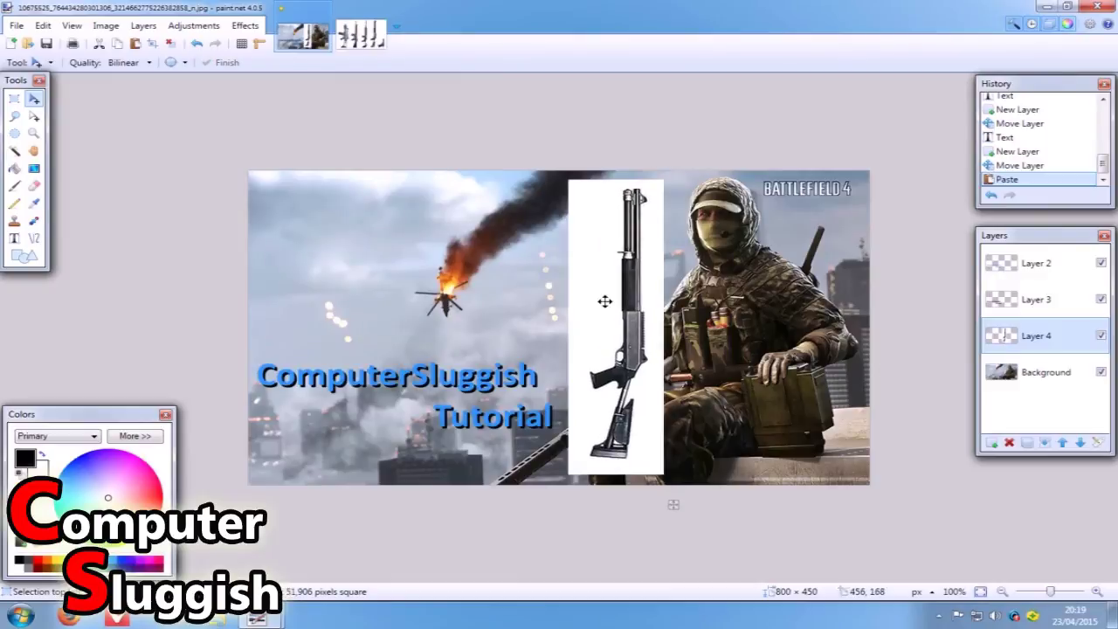
{"action": "left_click_drag", "start_coordinate": [595, 277], "coordinate": [619, 286]}
{"action": "key", "text": "ctrl+d"}
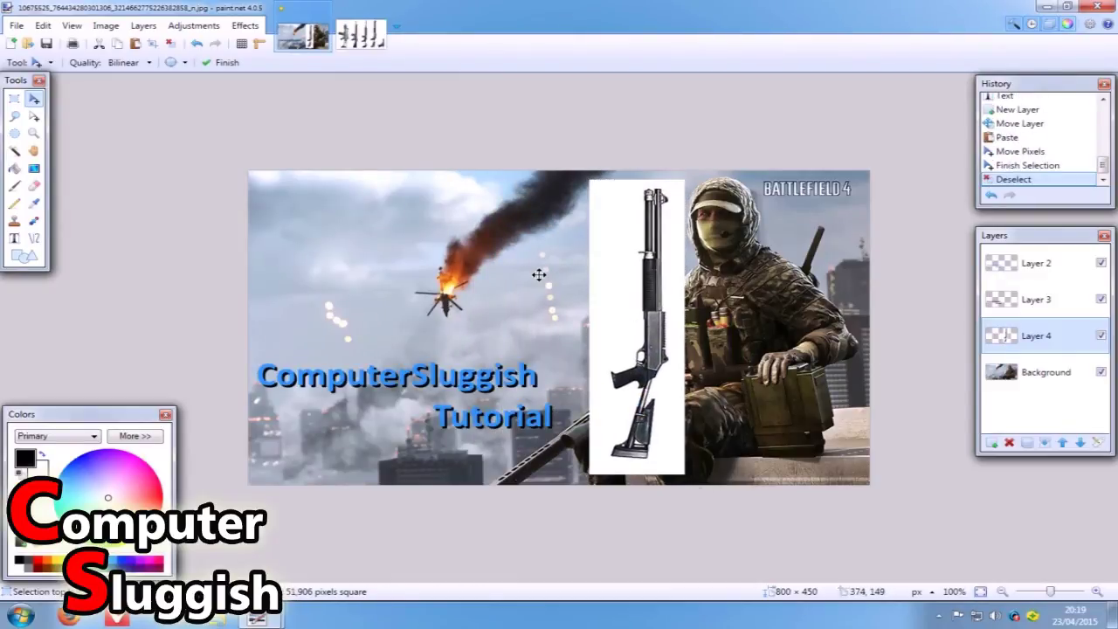
{"action": "left_click", "coordinate": [1009, 443]}
{"action": "left_click", "coordinate": [991, 444]}
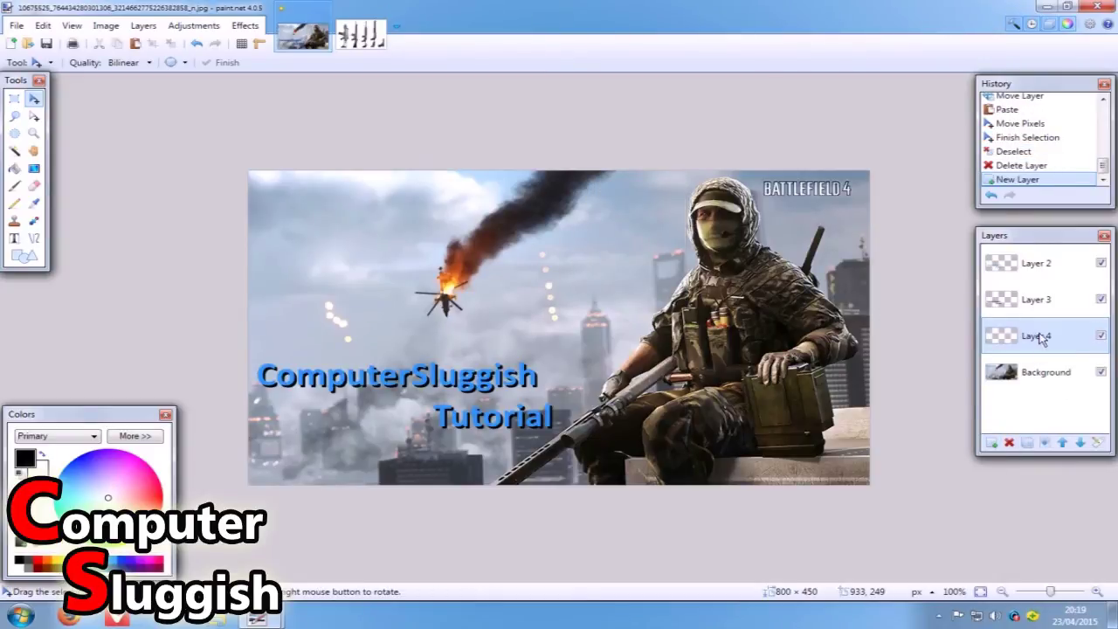
Step: On the weapons image, erase the white background around the guns with the Magic Wand
{"action": "left_click", "coordinate": [361, 35]}
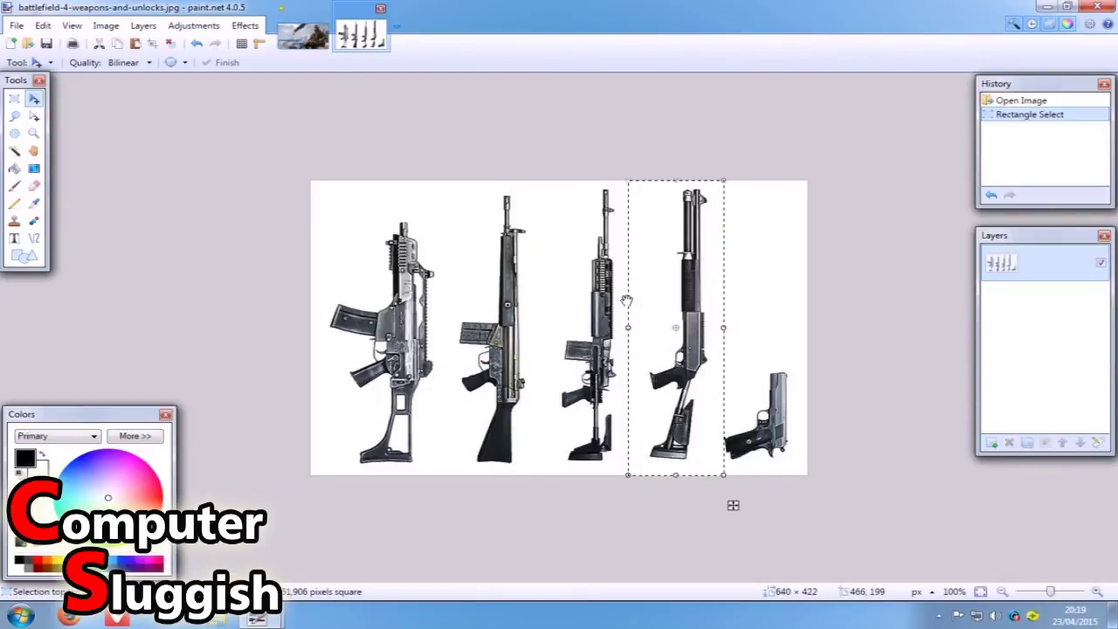
{"action": "key", "text": "s"}
{"action": "key", "text": "ctrl+d"}
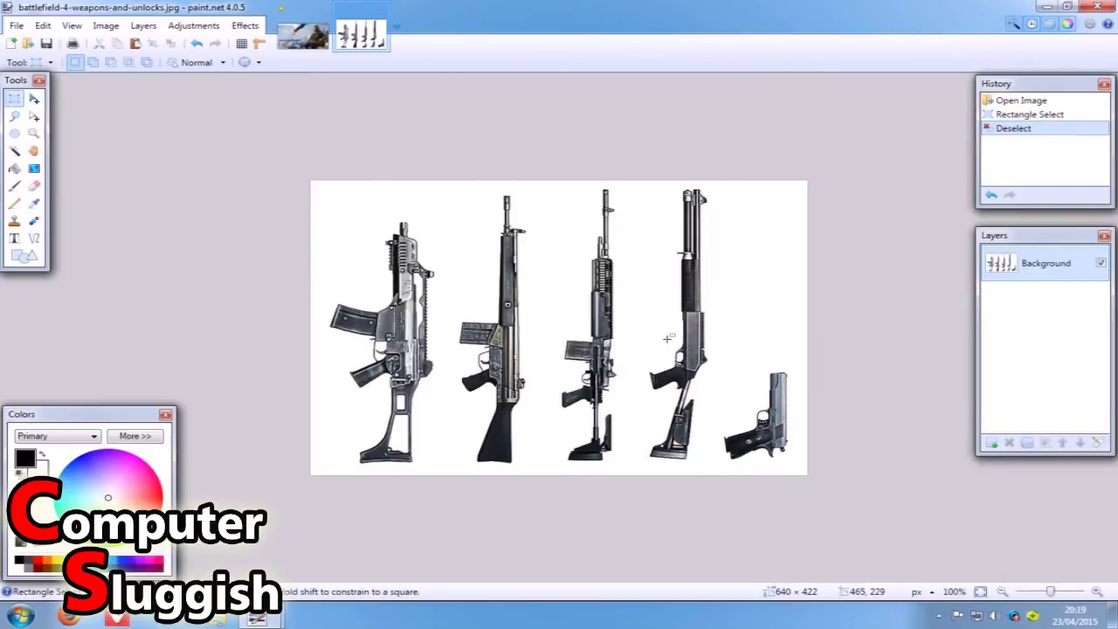
{"action": "left_click", "coordinate": [15, 152]}
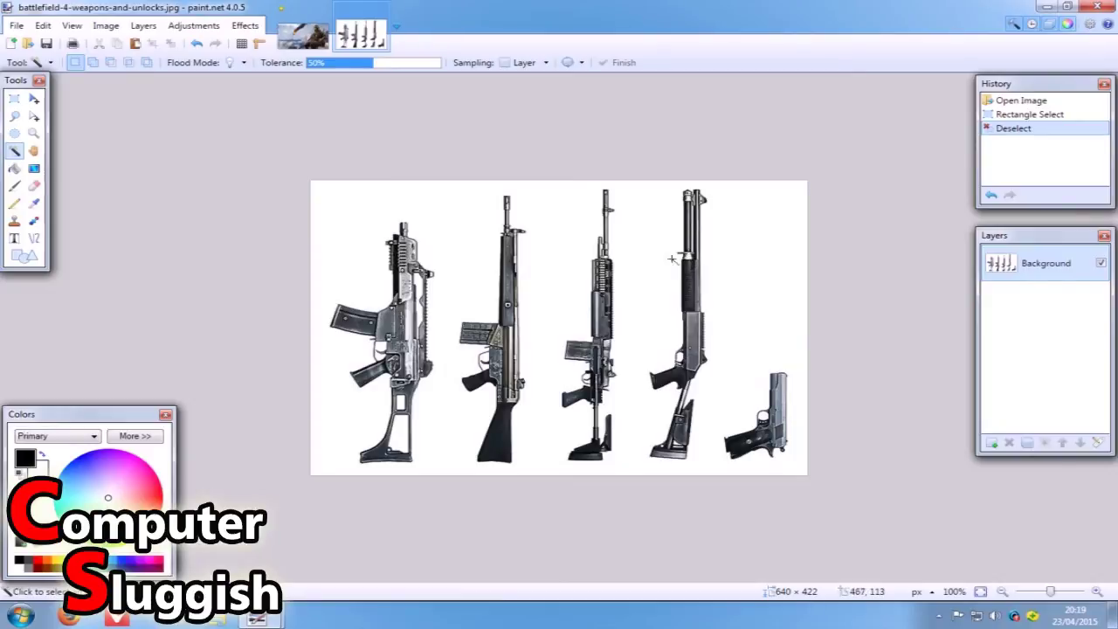
{"action": "left_click", "coordinate": [657, 253]}
{"action": "scroll", "coordinate": [848, 346], "scroll_direction": "up", "scroll_amount": 3}
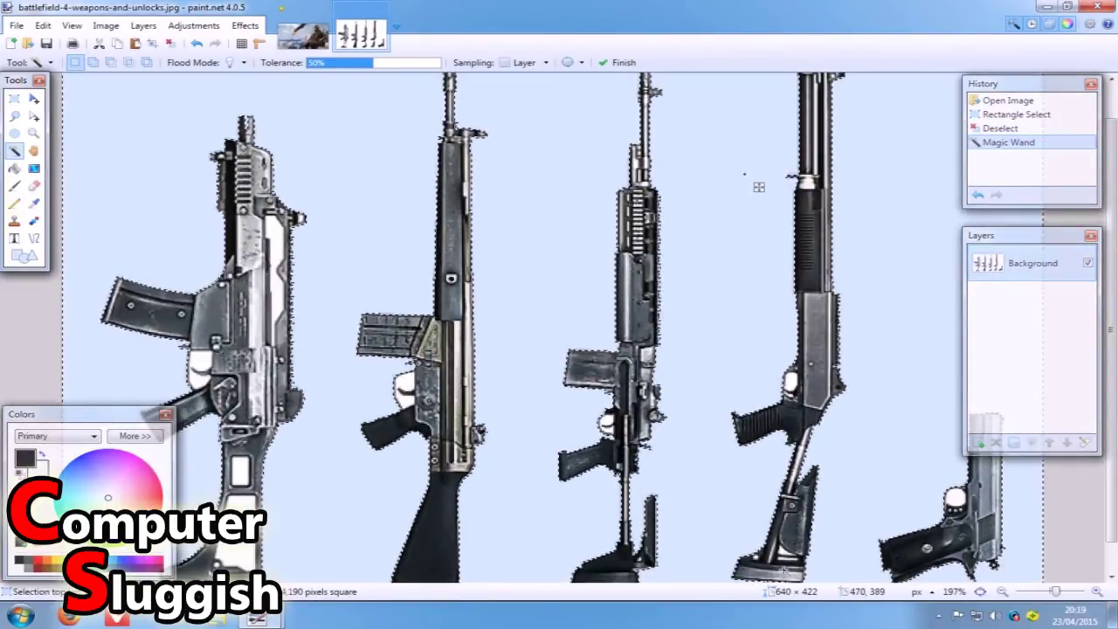
{"action": "scroll", "coordinate": [760, 192], "scroll_direction": "up", "scroll_amount": 1}
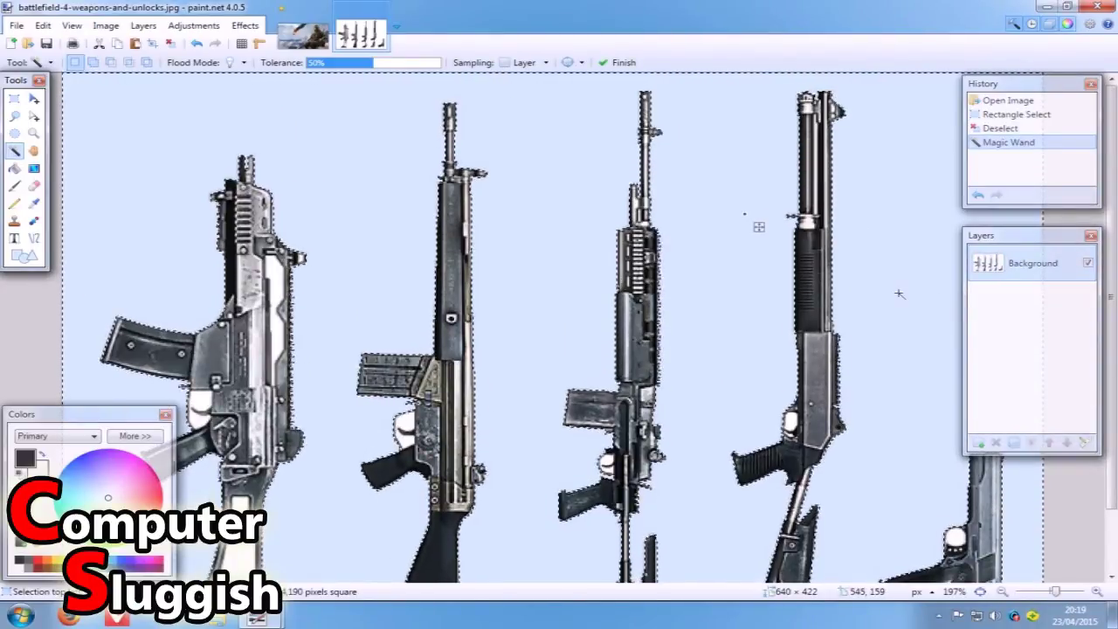
{"action": "key", "text": "Delete"}
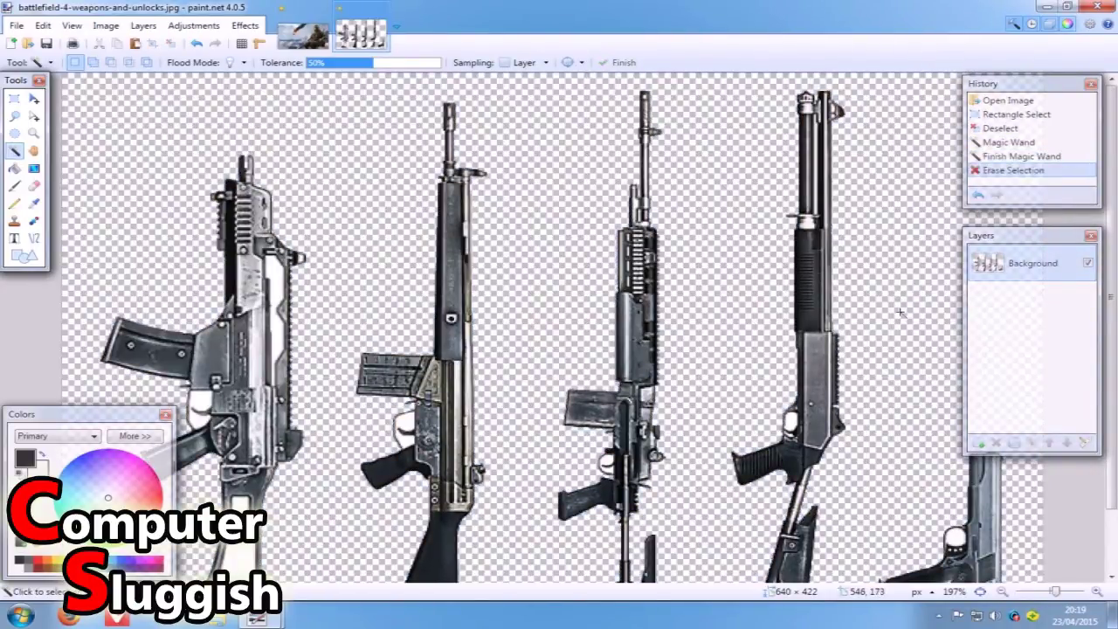
Step: Erase the leftover white patches in the shotgun's trigger guard, grip and stock
{"action": "scroll", "coordinate": [900, 311], "scroll_direction": "down", "scroll_amount": 3}
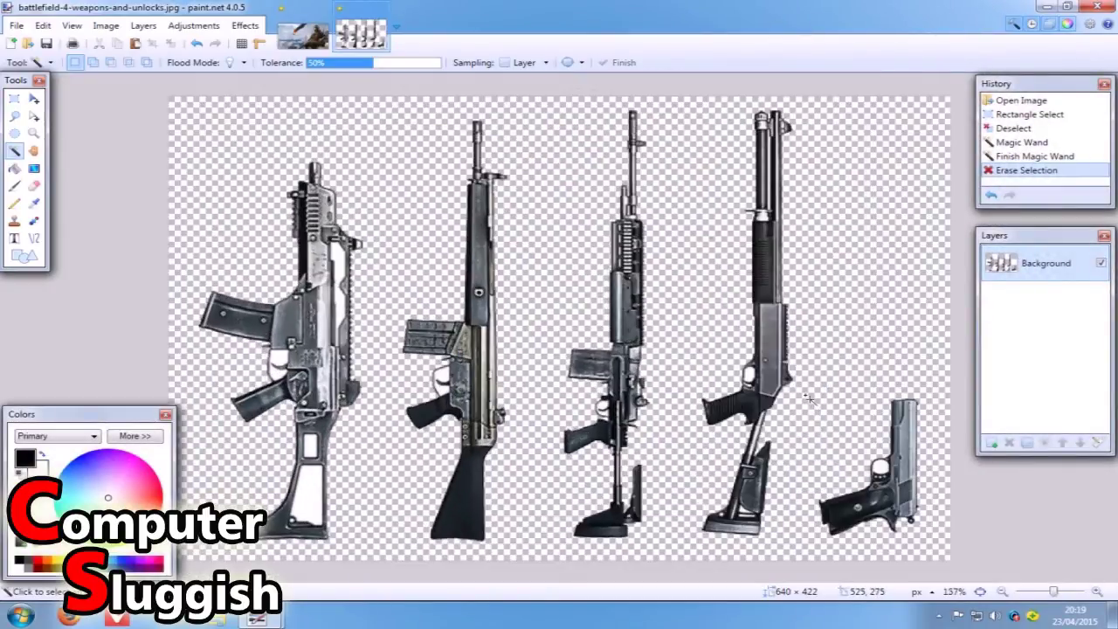
{"action": "scroll", "coordinate": [810, 400], "scroll_direction": "up", "scroll_amount": 3}
{"action": "left_click", "coordinate": [793, 372]}
{"action": "key", "text": "Delete"}
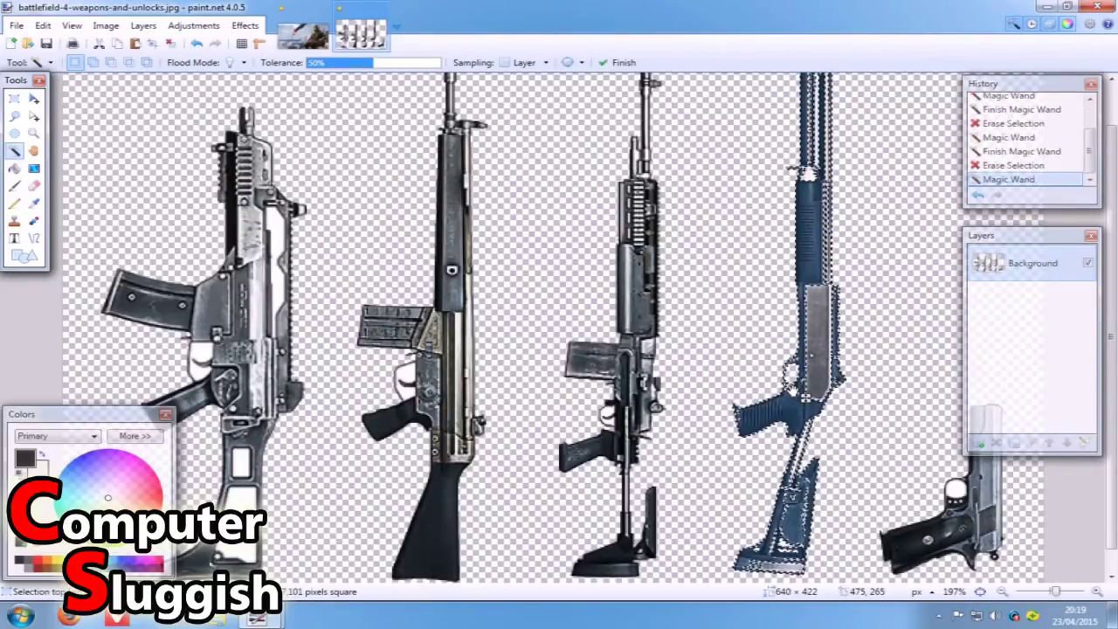
{"action": "left_click", "coordinate": [921, 366]}
{"action": "left_click", "coordinate": [804, 399]}
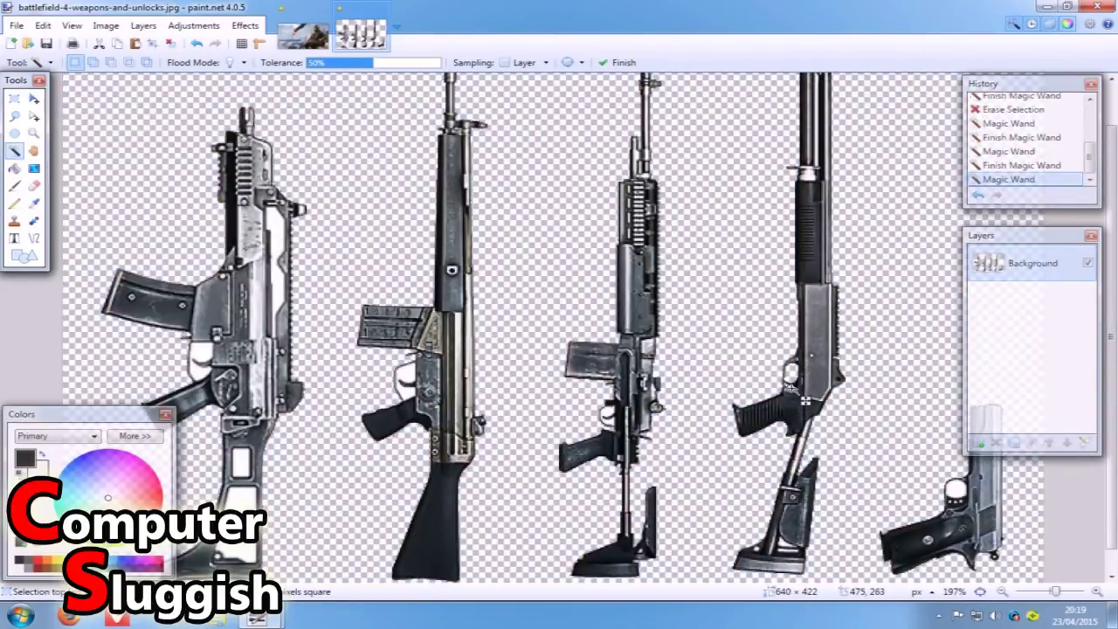
{"action": "key", "text": "Delete"}
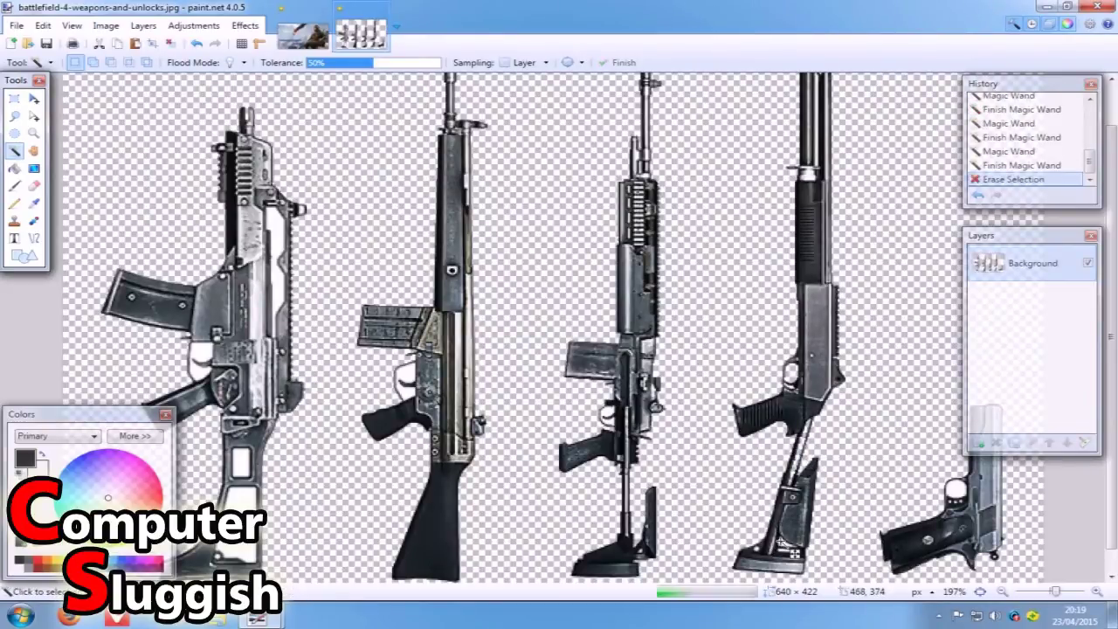
{"action": "left_click", "coordinate": [765, 552]}
{"action": "key", "text": "Delete"}
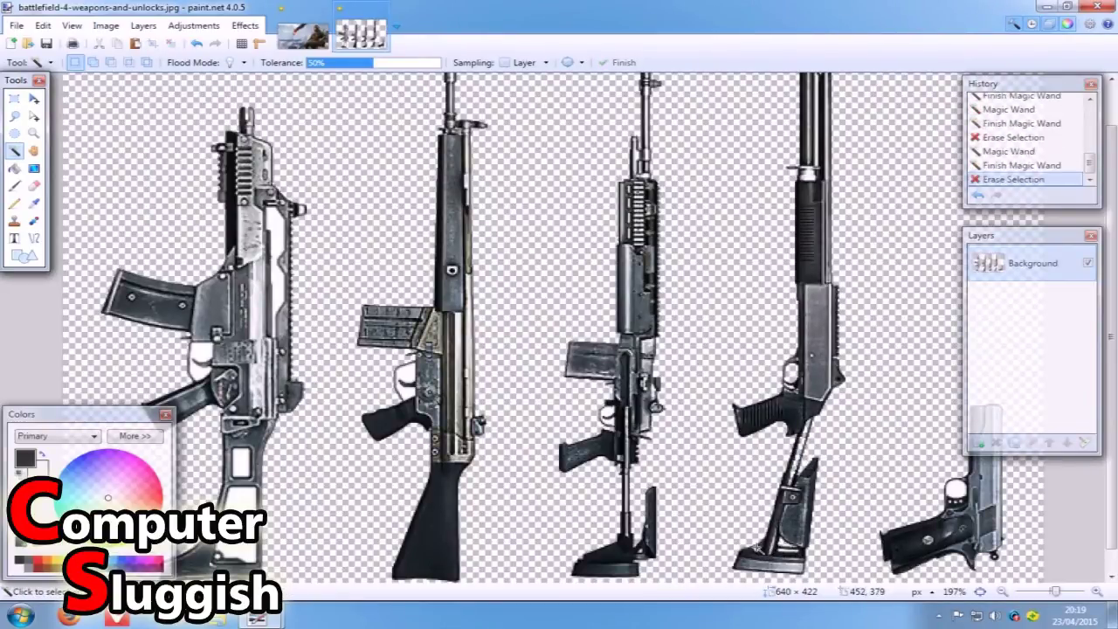
Step: Check the shotgun's outline for remaining patches and clear the selection
{"action": "left_click", "coordinate": [772, 560]}
{"action": "left_click", "coordinate": [772, 559]}
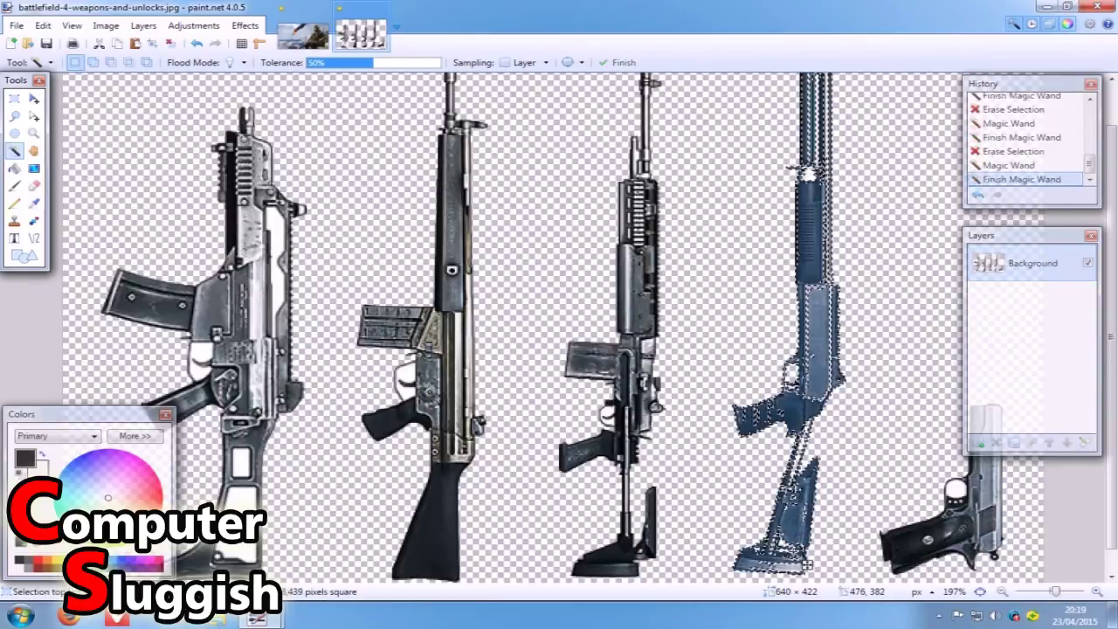
{"action": "left_click", "coordinate": [912, 426]}
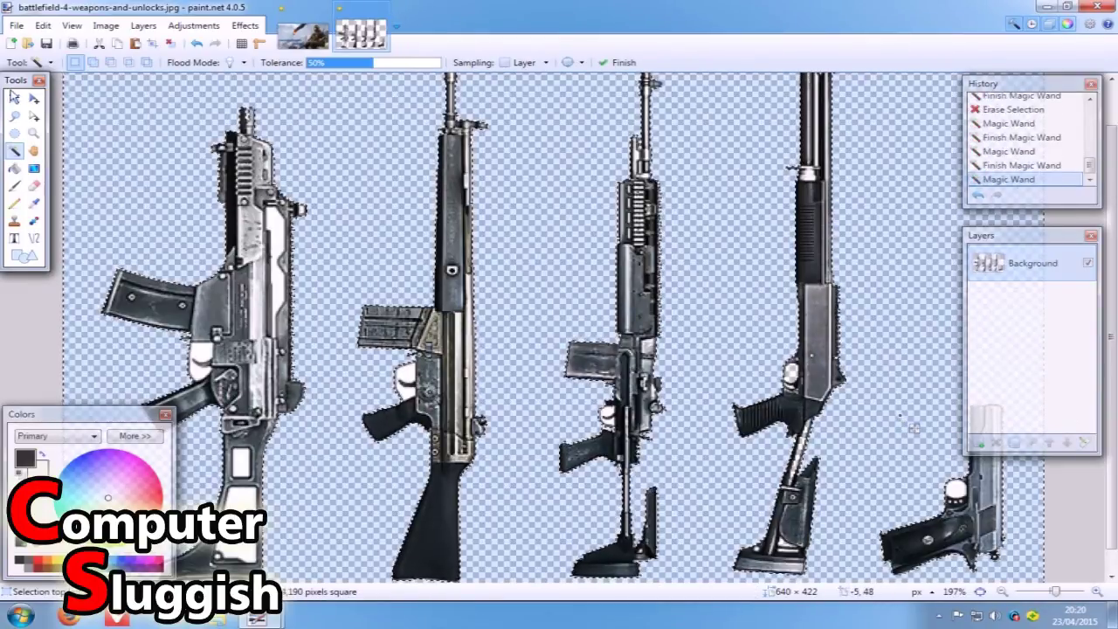
{"action": "left_click", "coordinate": [63, 295]}
{"action": "scroll", "coordinate": [175, 301], "scroll_direction": "down", "scroll_amount": 3, "text": "ctrl"}
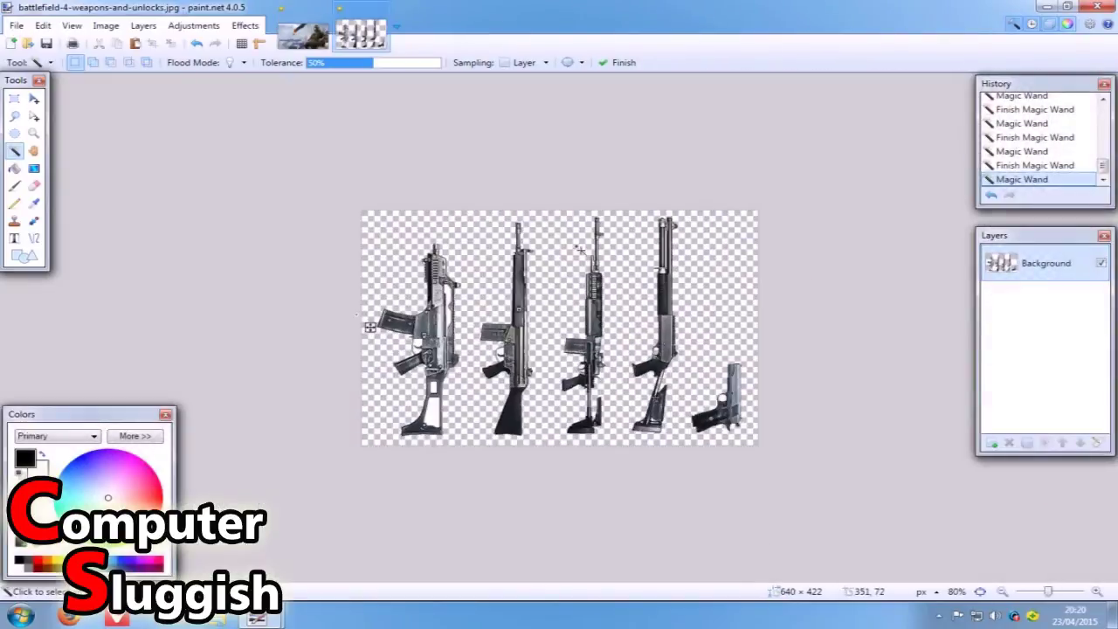
{"action": "scroll", "coordinate": [306, 311], "scroll_direction": "up", "scroll_amount": 1, "text": "ctrl"}
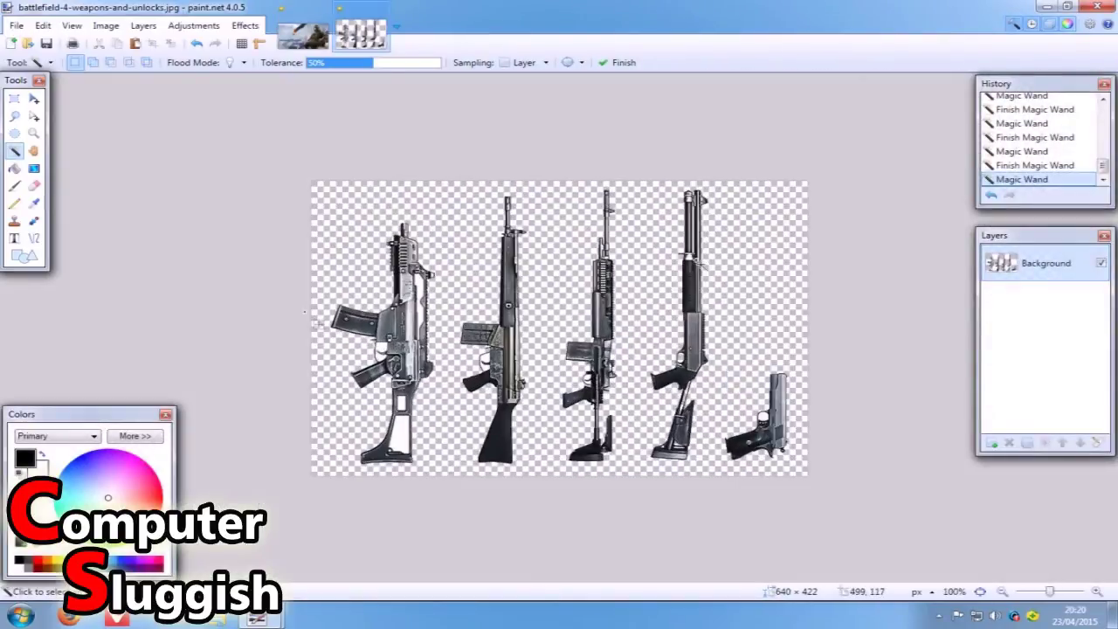
{"action": "left_click", "coordinate": [14, 97]}
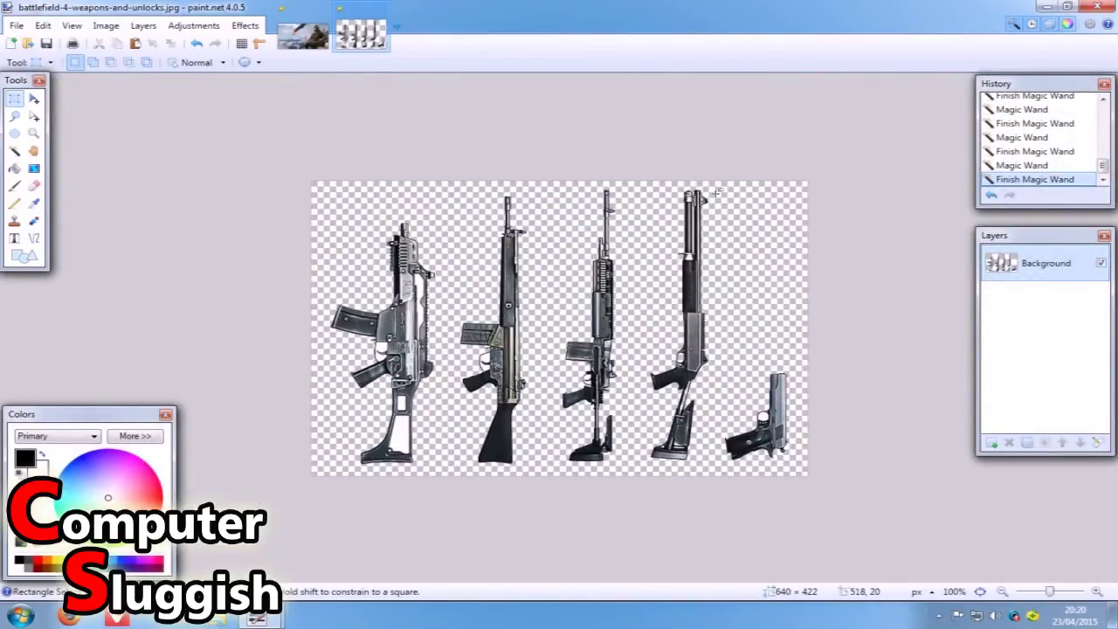
Step: Copy the rectangle-selected shotgun into Layer 4 of the poster, moved left and rotated about 89°
{"action": "left_click_drag", "start_coordinate": [714, 178], "coordinate": [641, 489]}
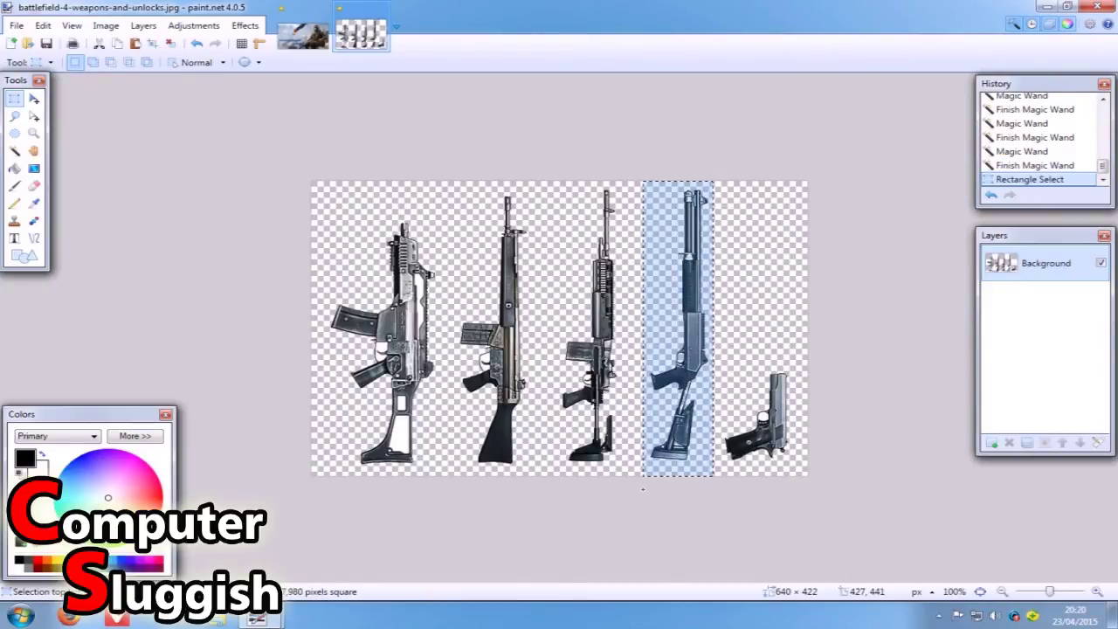
{"action": "key", "text": "ctrl+Tab"}
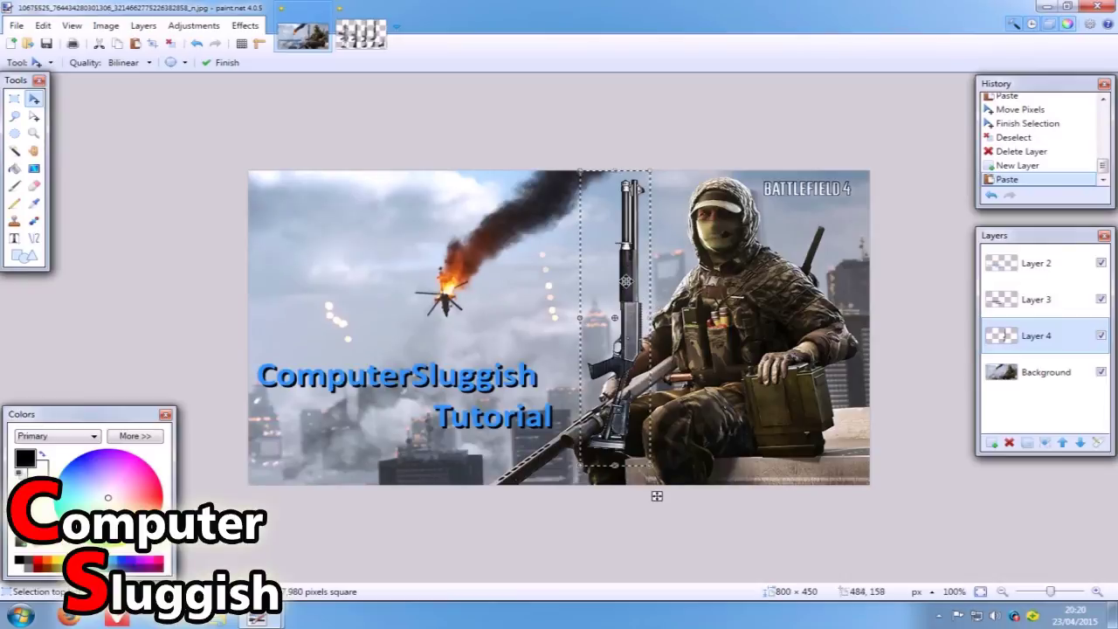
{"action": "left_click_drag", "start_coordinate": [623, 277], "coordinate": [449, 258]}
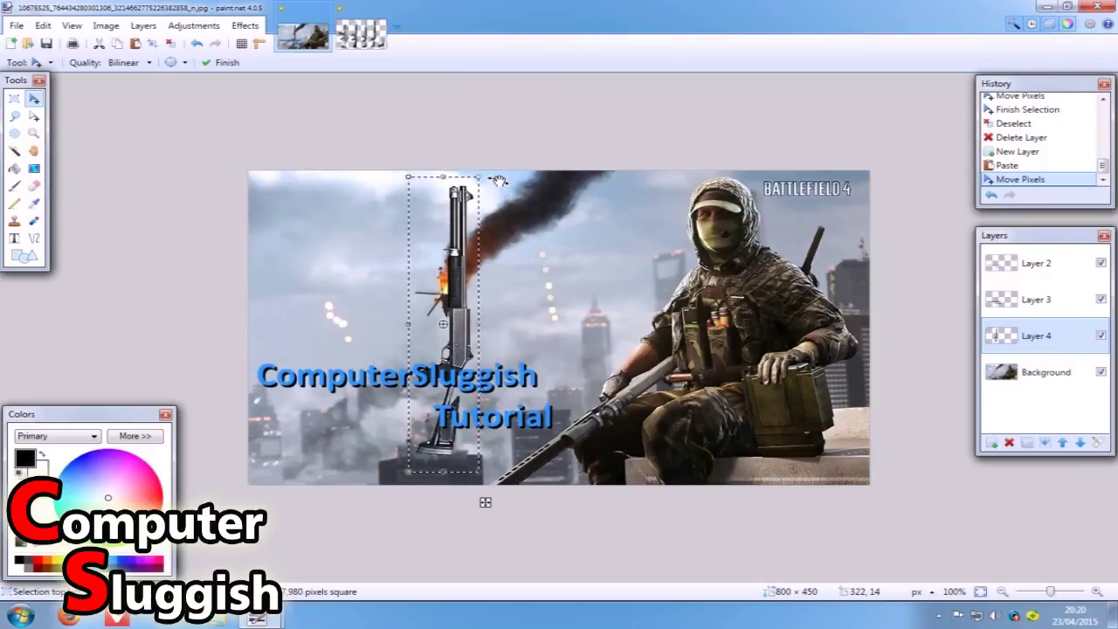
{"action": "left_click_drag", "start_coordinate": [489, 187], "coordinate": [275, 270]}
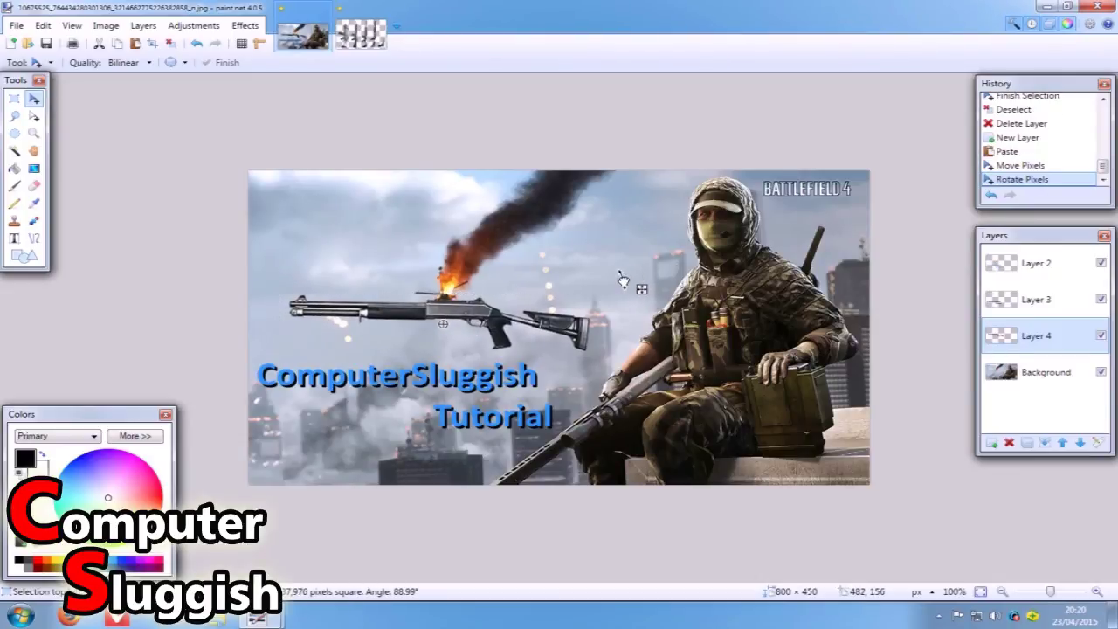
Step: Rotate and shrink the shotgun, placing it under ComputerSluggish beside Tutorial, then deselect
{"action": "left_click_drag", "start_coordinate": [623, 279], "coordinate": [594, 301]}
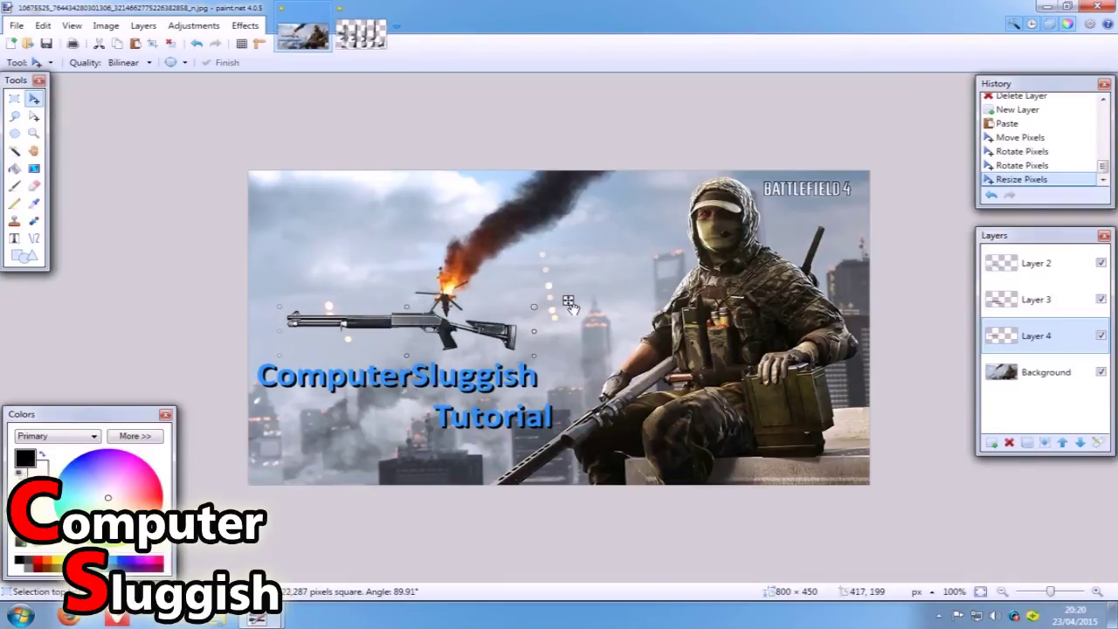
{"action": "left_click_drag", "start_coordinate": [594, 290], "coordinate": [625, 308]}
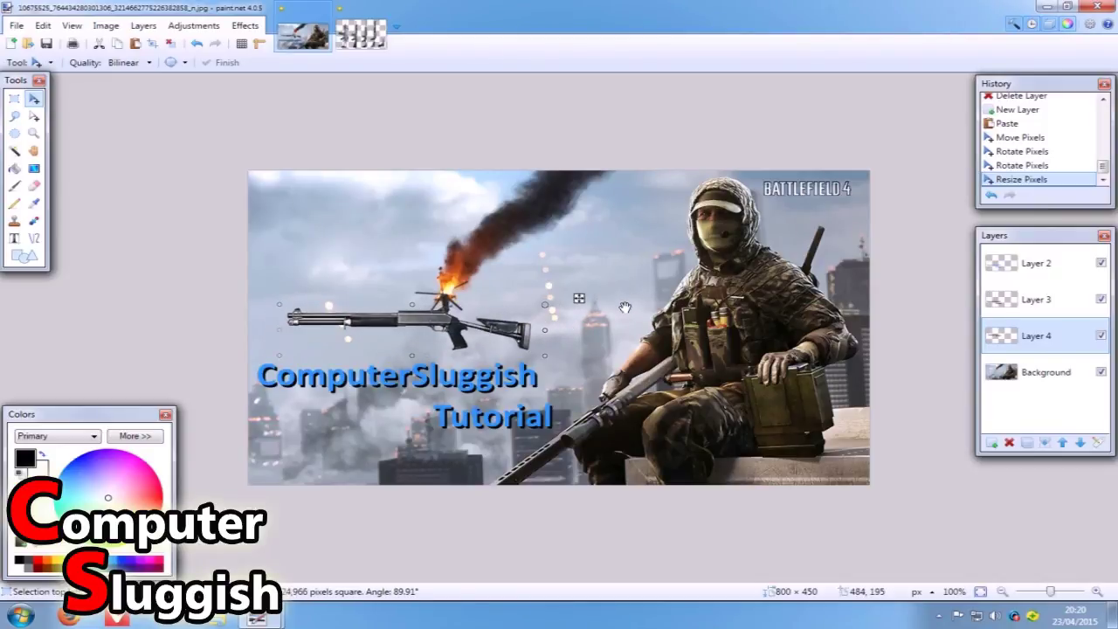
{"action": "left_click_drag", "start_coordinate": [625, 308], "coordinate": [529, 245]}
{"action": "key", "text": "ctrl+z"}
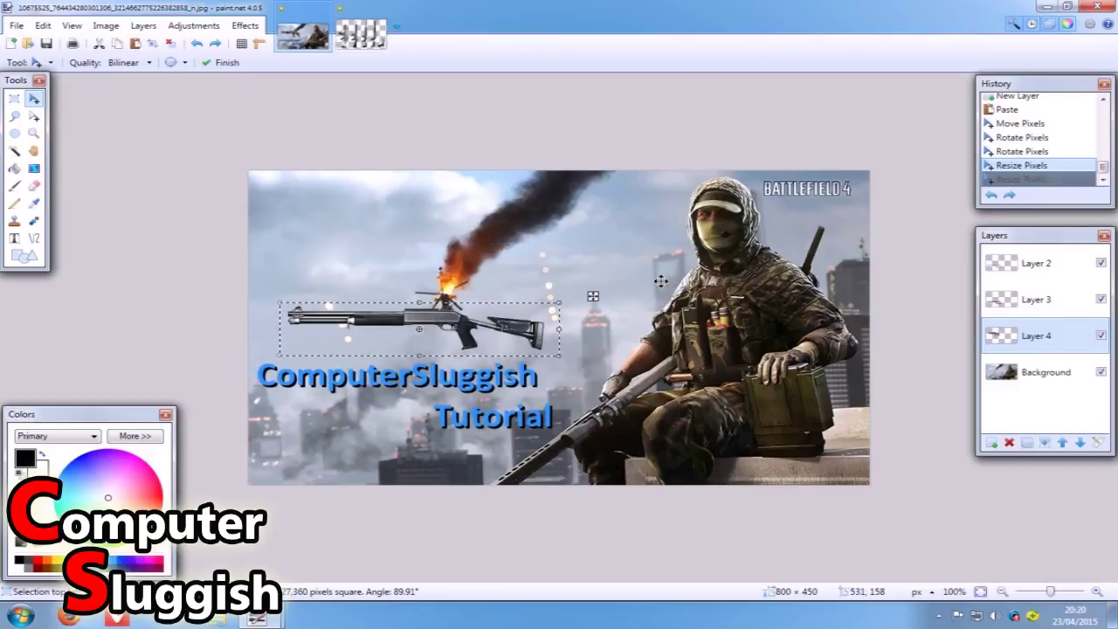
{"action": "left_click_drag", "start_coordinate": [562, 305], "coordinate": [376, 417]}
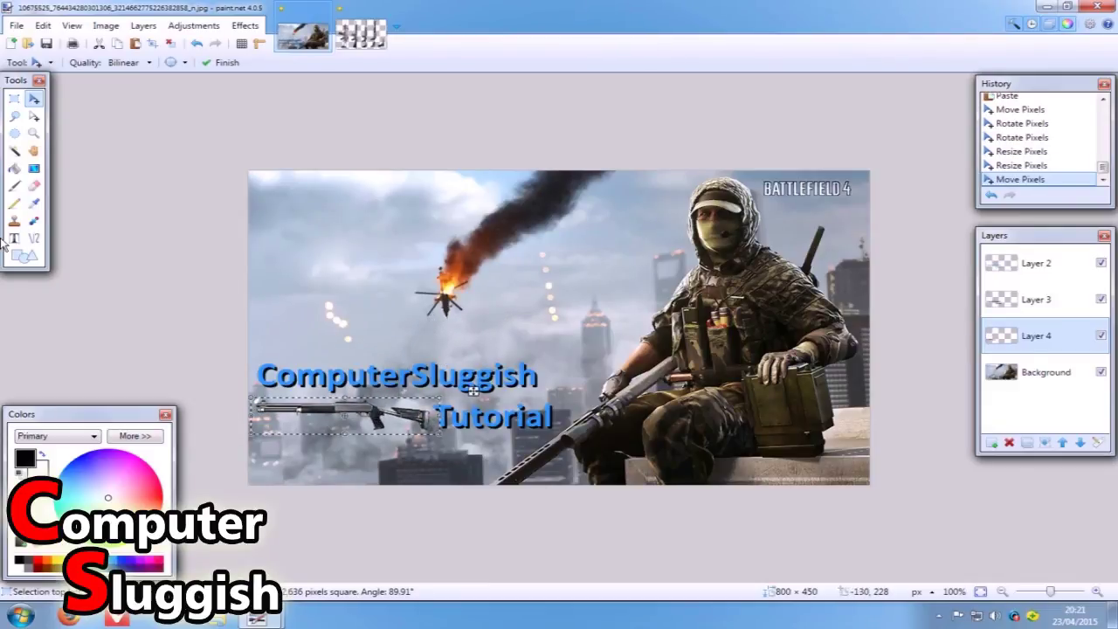
{"action": "left_click", "coordinate": [14, 98]}
{"action": "left_click", "coordinate": [585, 276]}
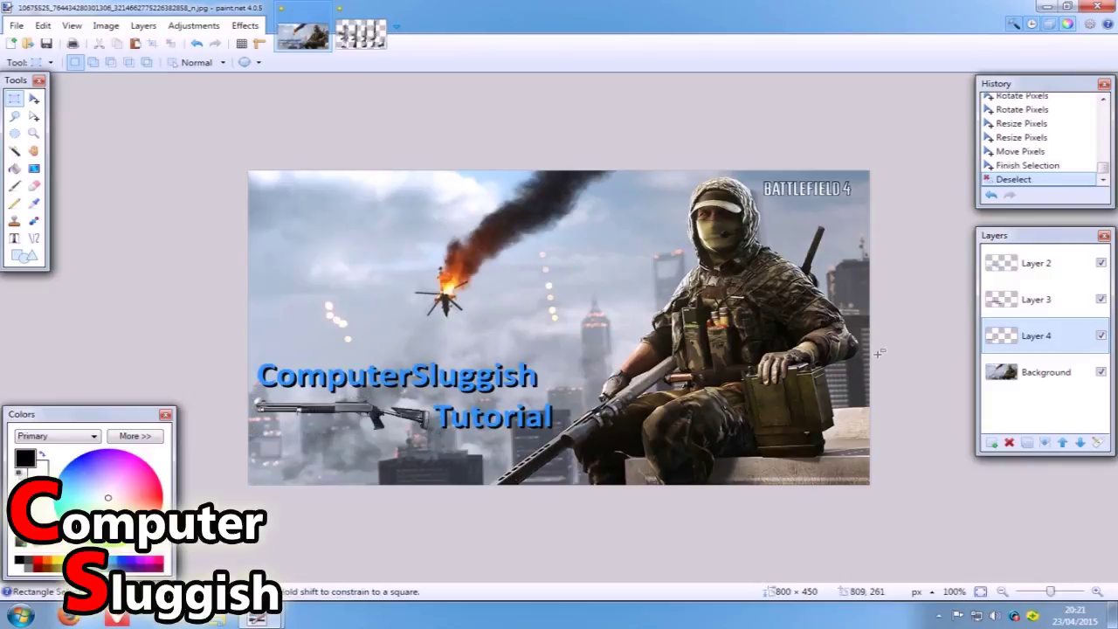